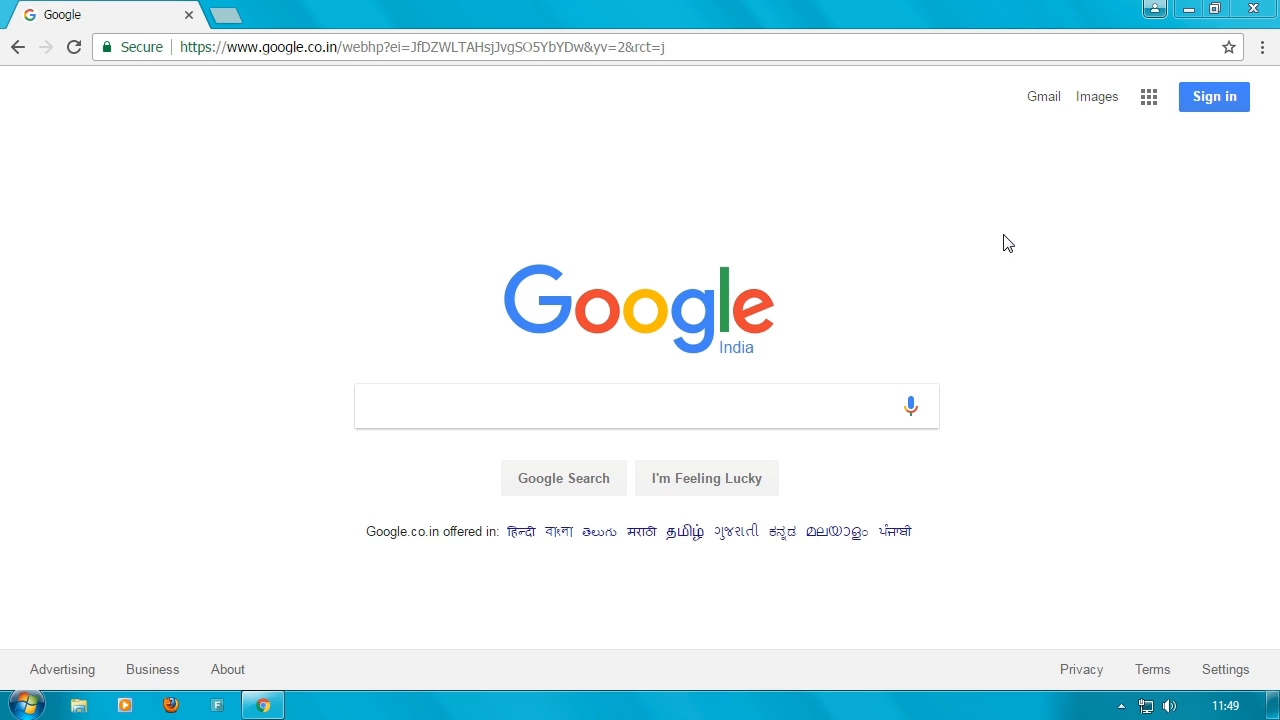
{"action": "left_click", "coordinate": [650, 410]}
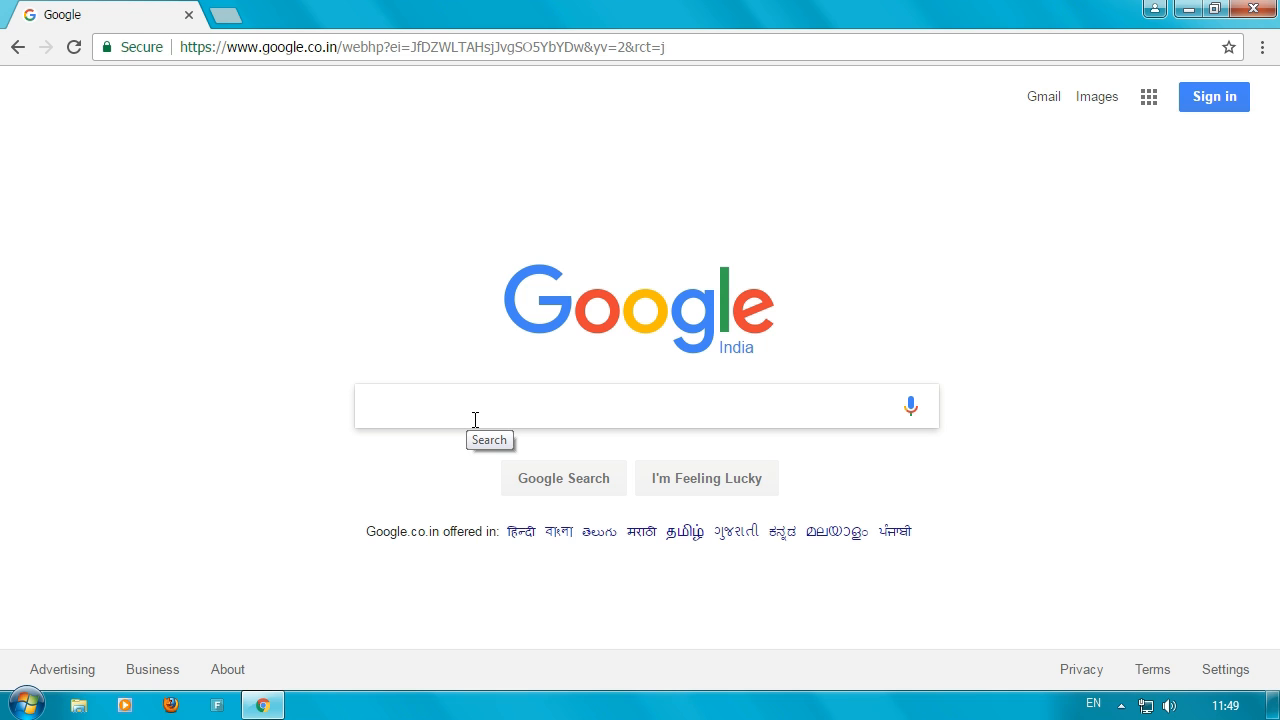
{"action": "type", "text": "onli"}
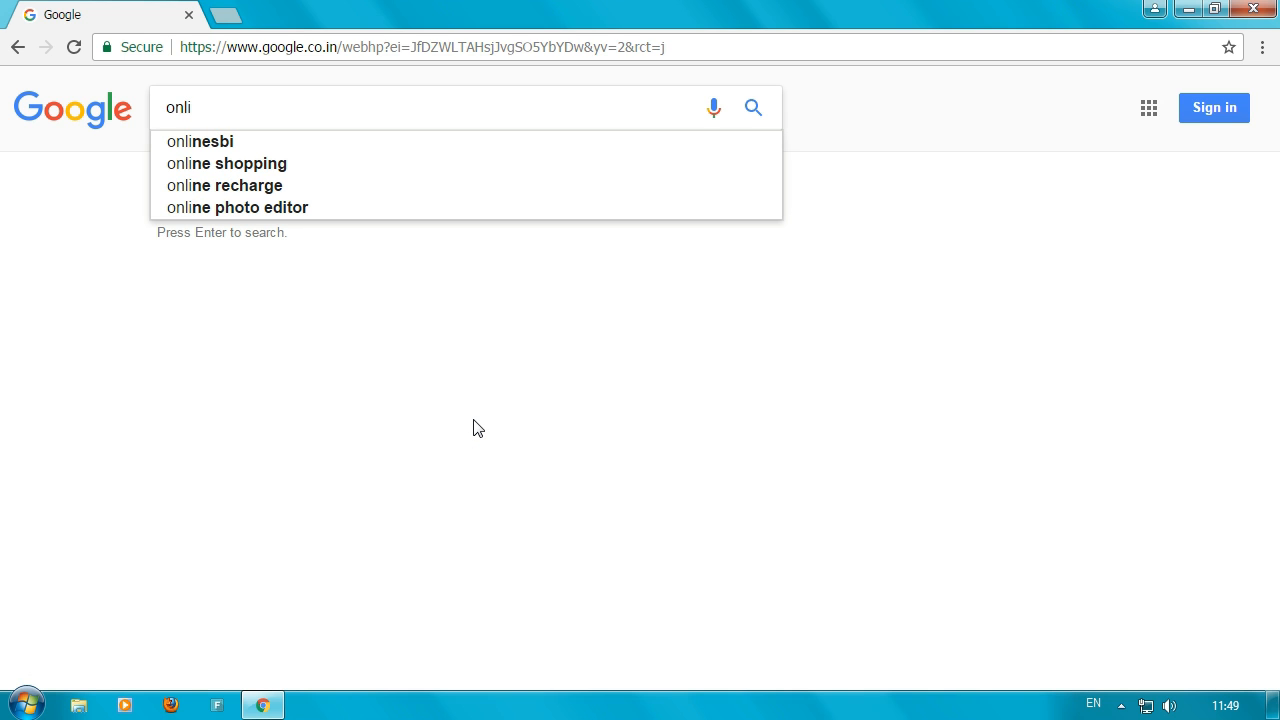
{"action": "type", "text": "nel"}
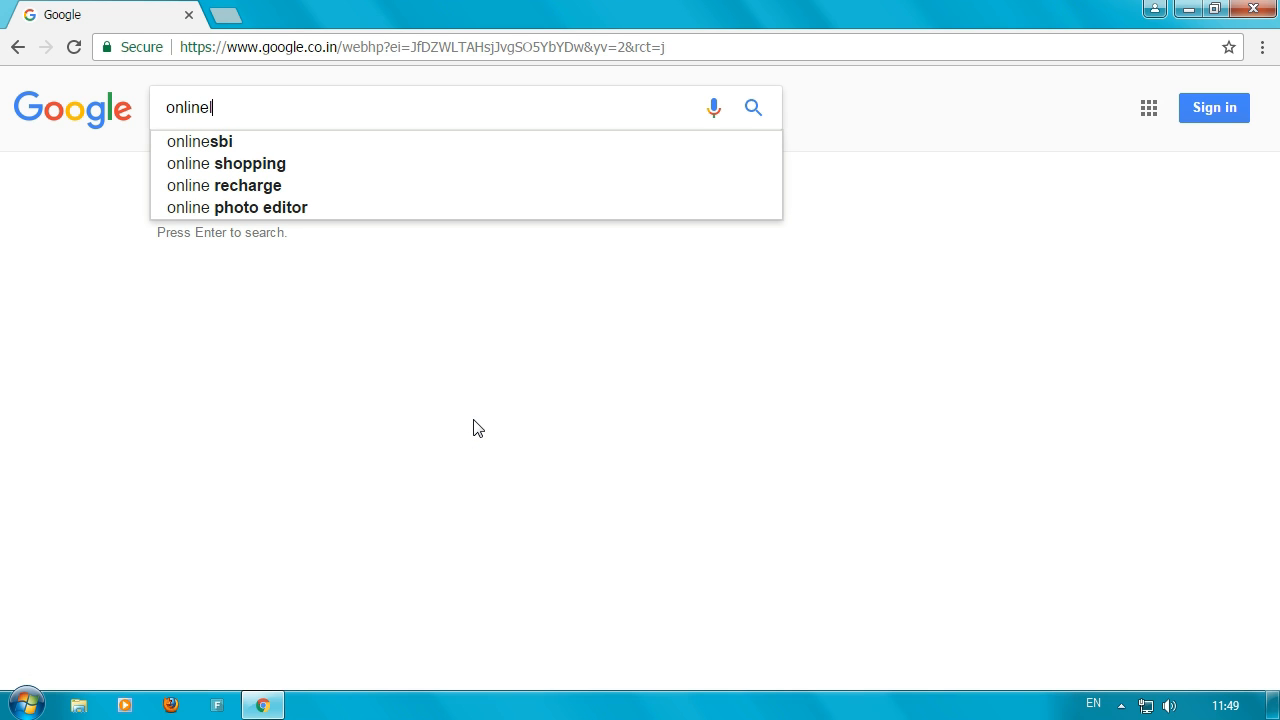
{"action": "type", "text": "ogo"}
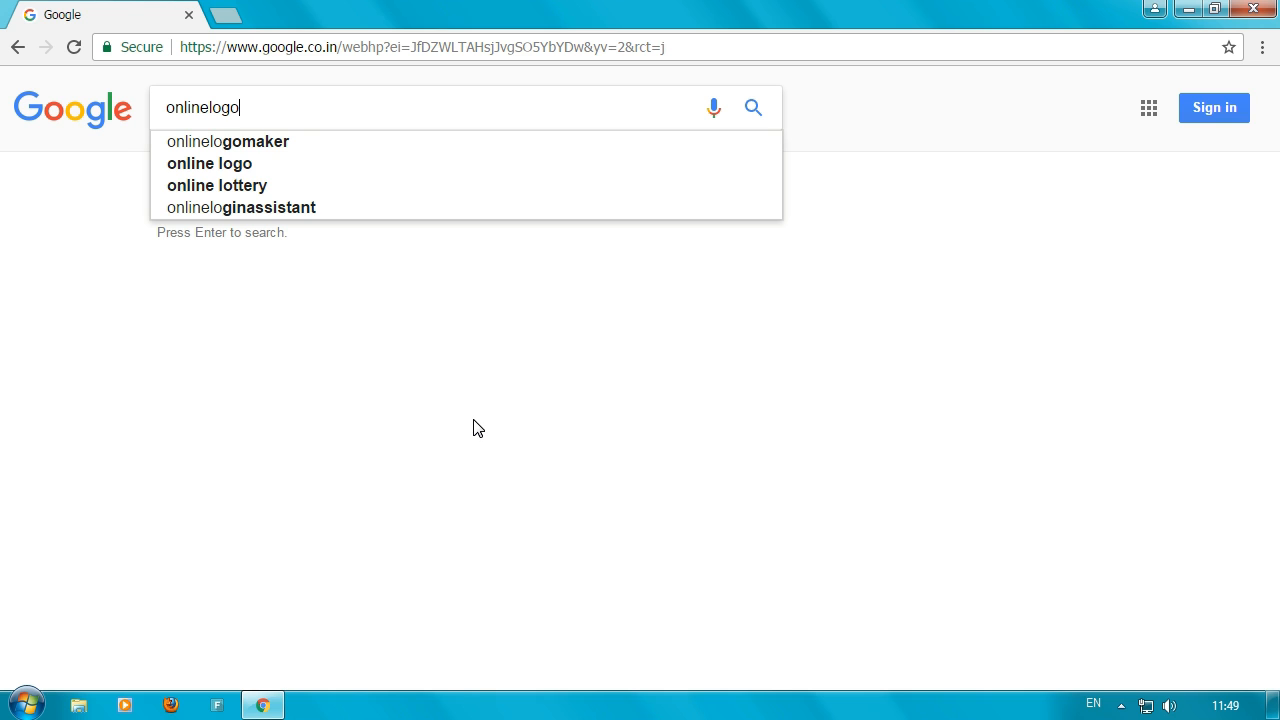
{"action": "type", "text": "mak"}
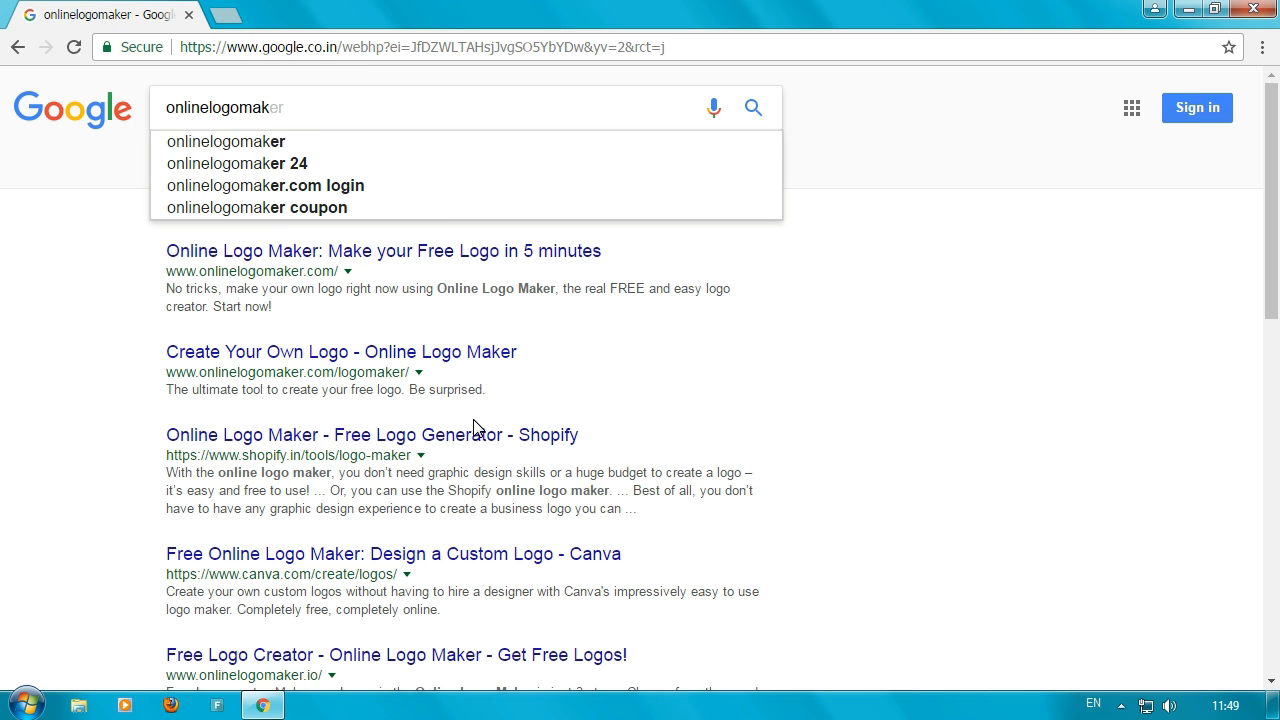
{"action": "type", "text": "er"}
{"action": "key", "text": "Return"}
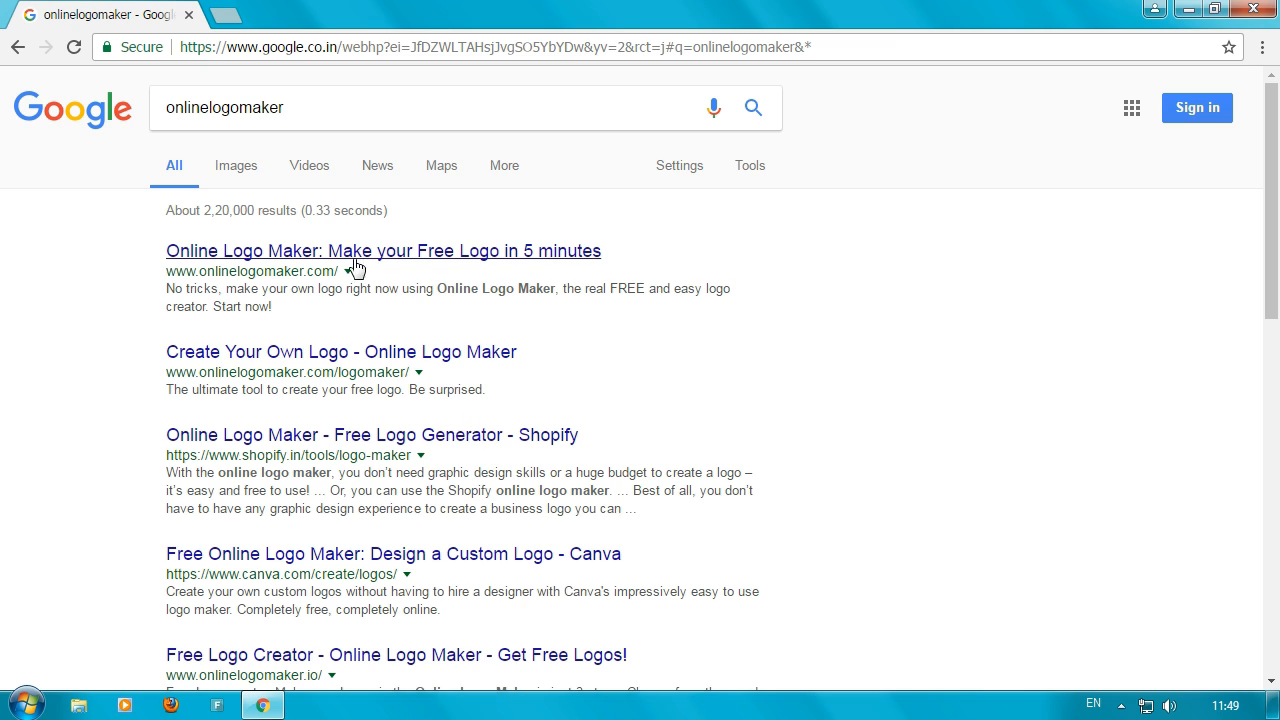
{"action": "left_click", "coordinate": [323, 107]}
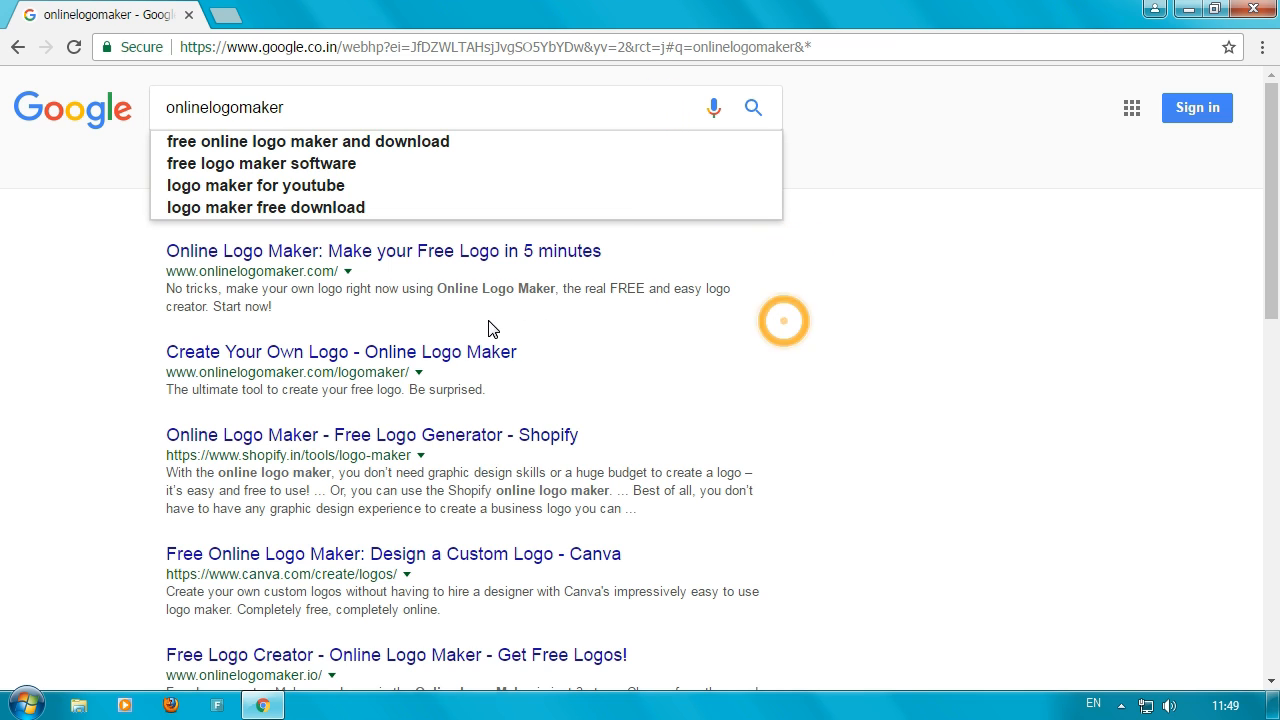
{"action": "left_click", "coordinate": [262, 254]}
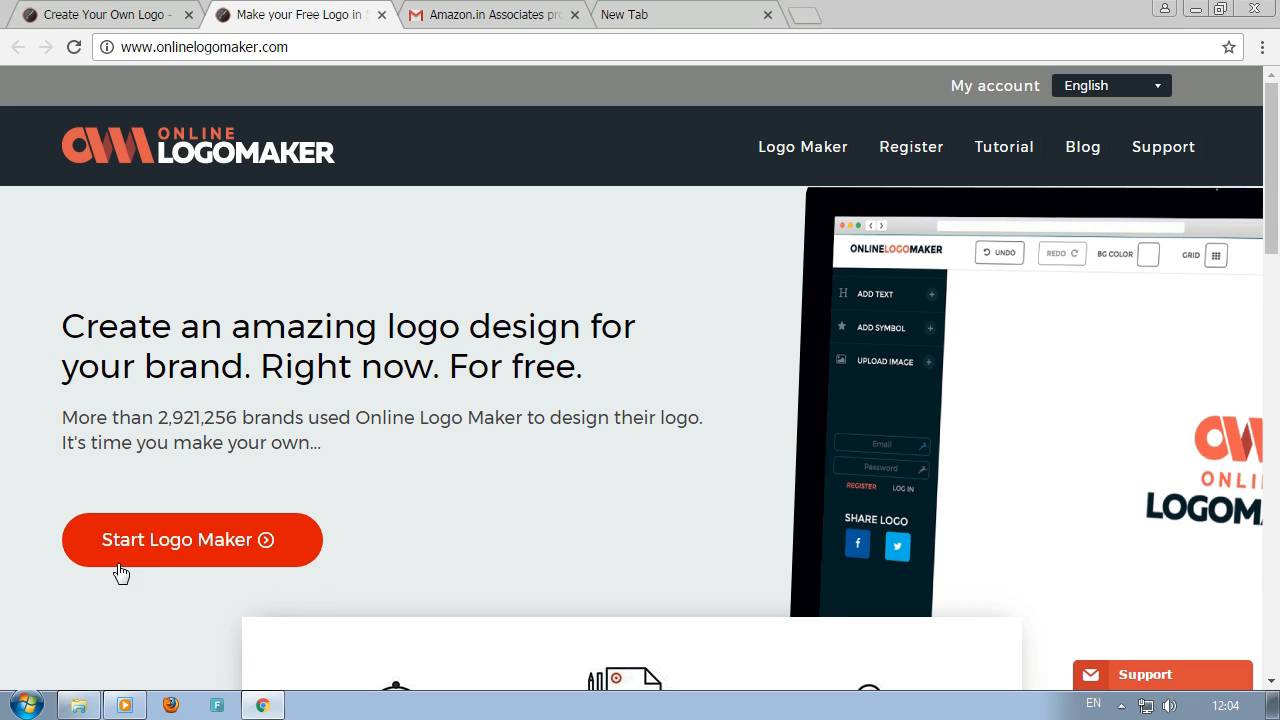
Look at the Name, E-mail and Password fields on the registration page and return to the home page
{"action": "left_click", "coordinate": [912, 146]}
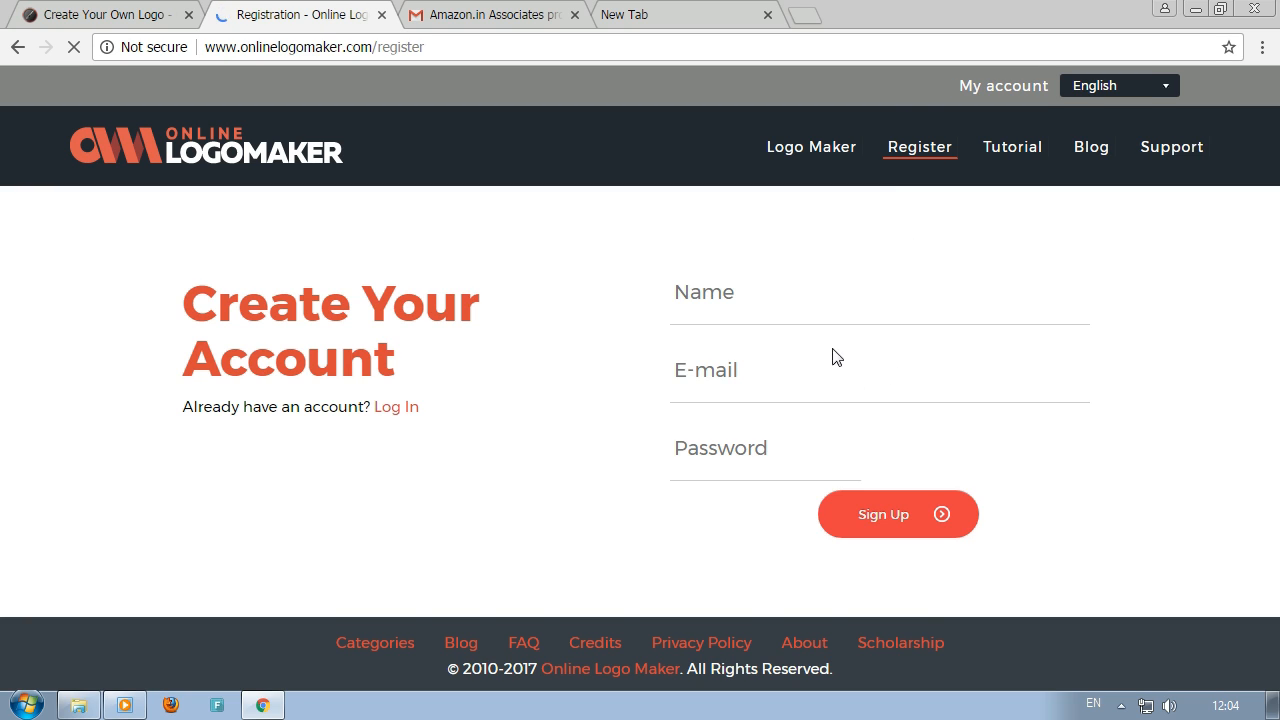
{"action": "left_click", "coordinate": [809, 293]}
{"action": "left_click", "coordinate": [797, 380]}
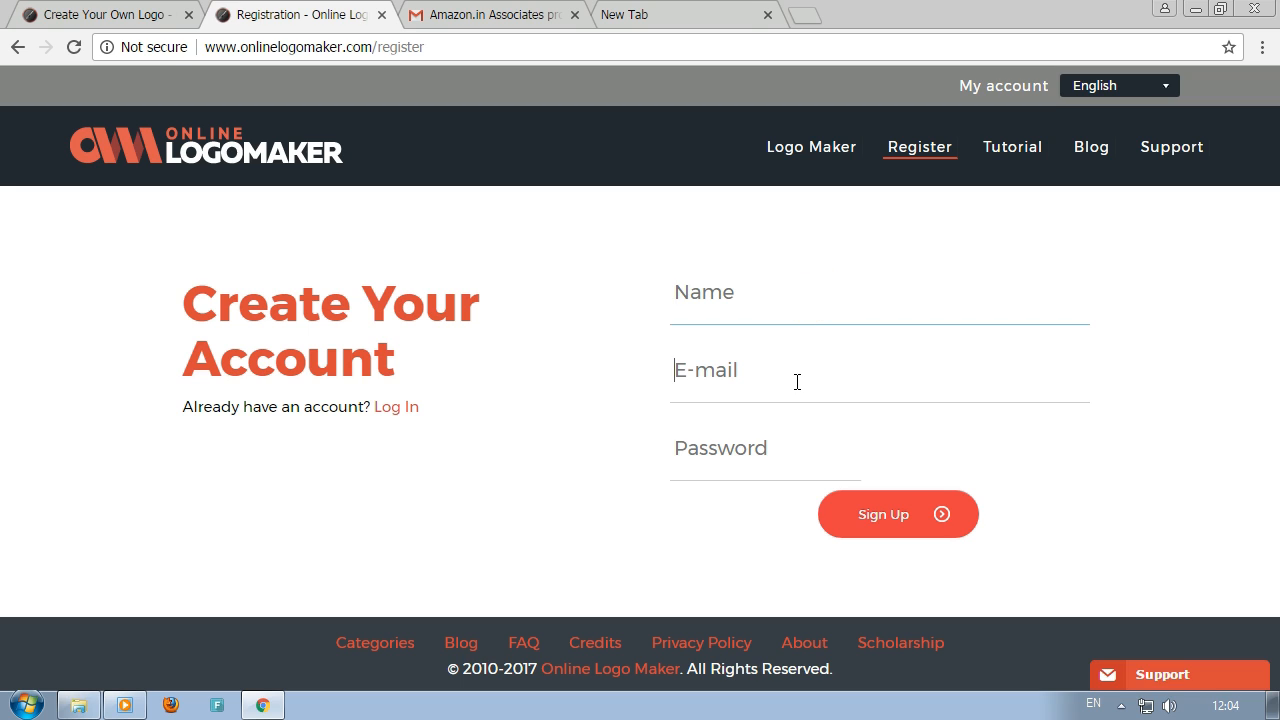
{"action": "left_click", "coordinate": [794, 467]}
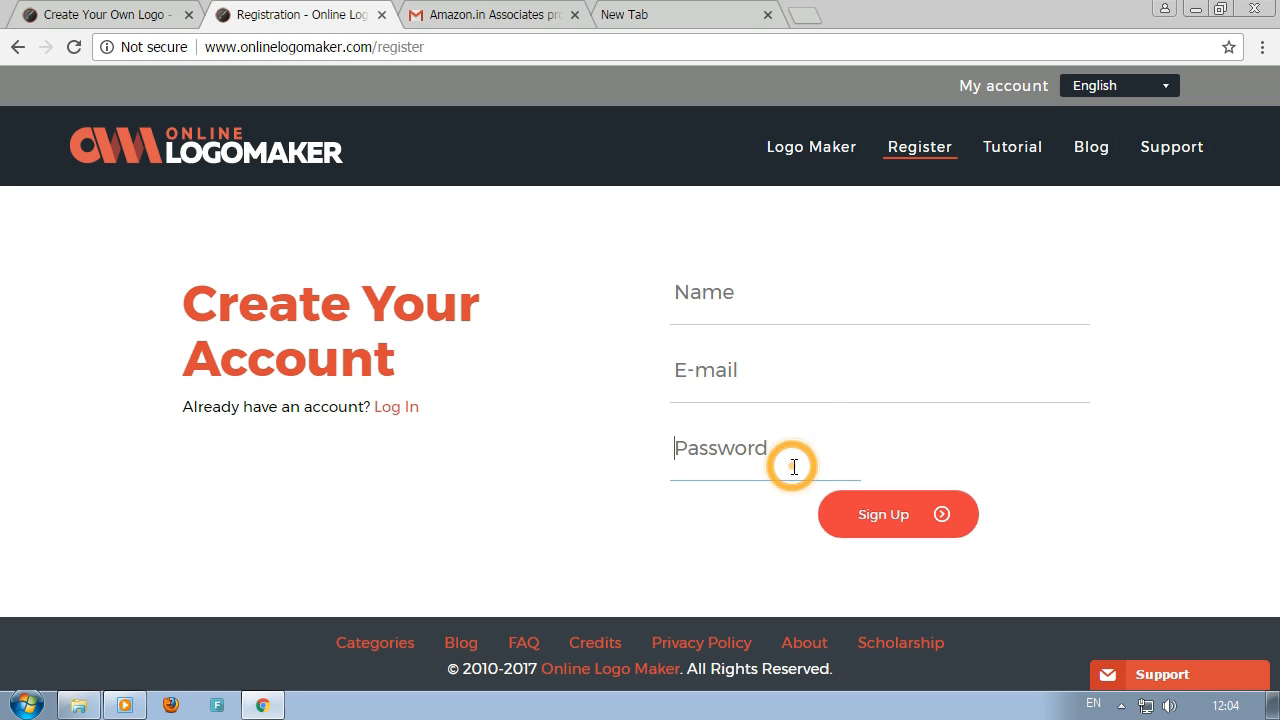
{"action": "left_click", "coordinate": [19, 54]}
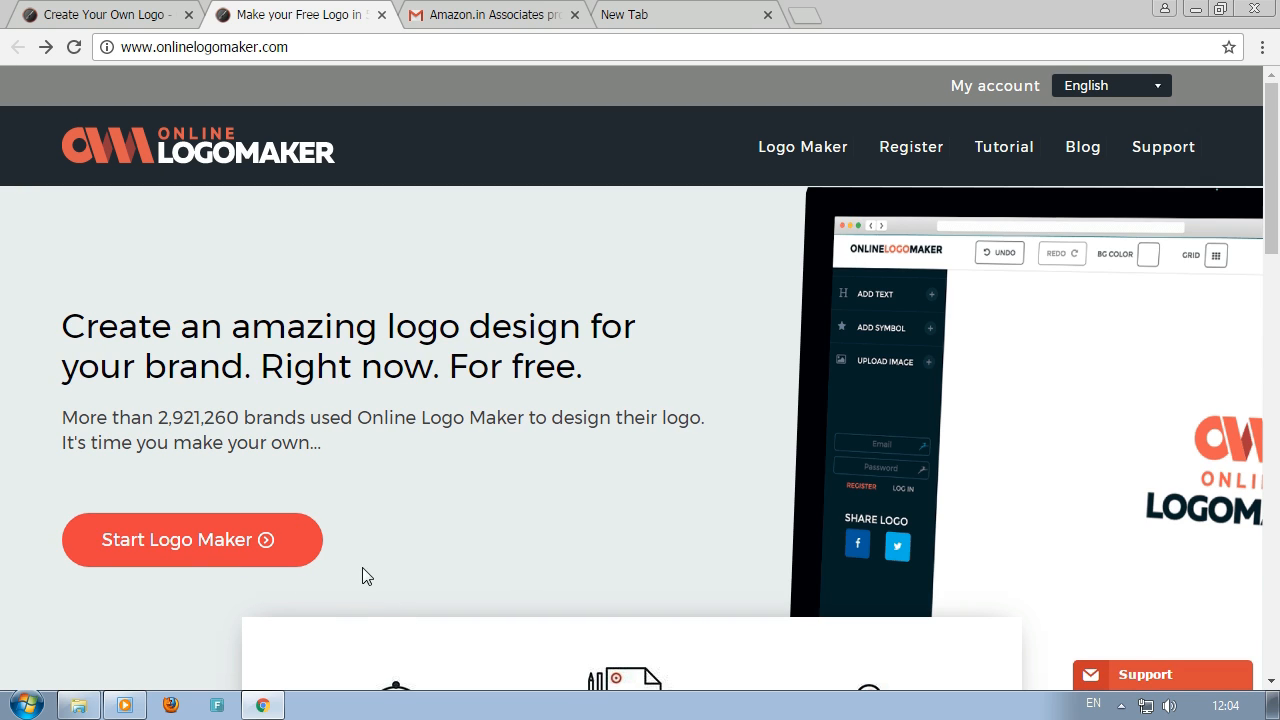
Start the logo maker from the home page and dismiss the tutorial pop-up
{"action": "scroll", "coordinate": [420, 566], "scroll_direction": "down", "scroll_amount": 2}
{"action": "scroll", "coordinate": [131, 434], "scroll_direction": "up", "scroll_amount": 1}
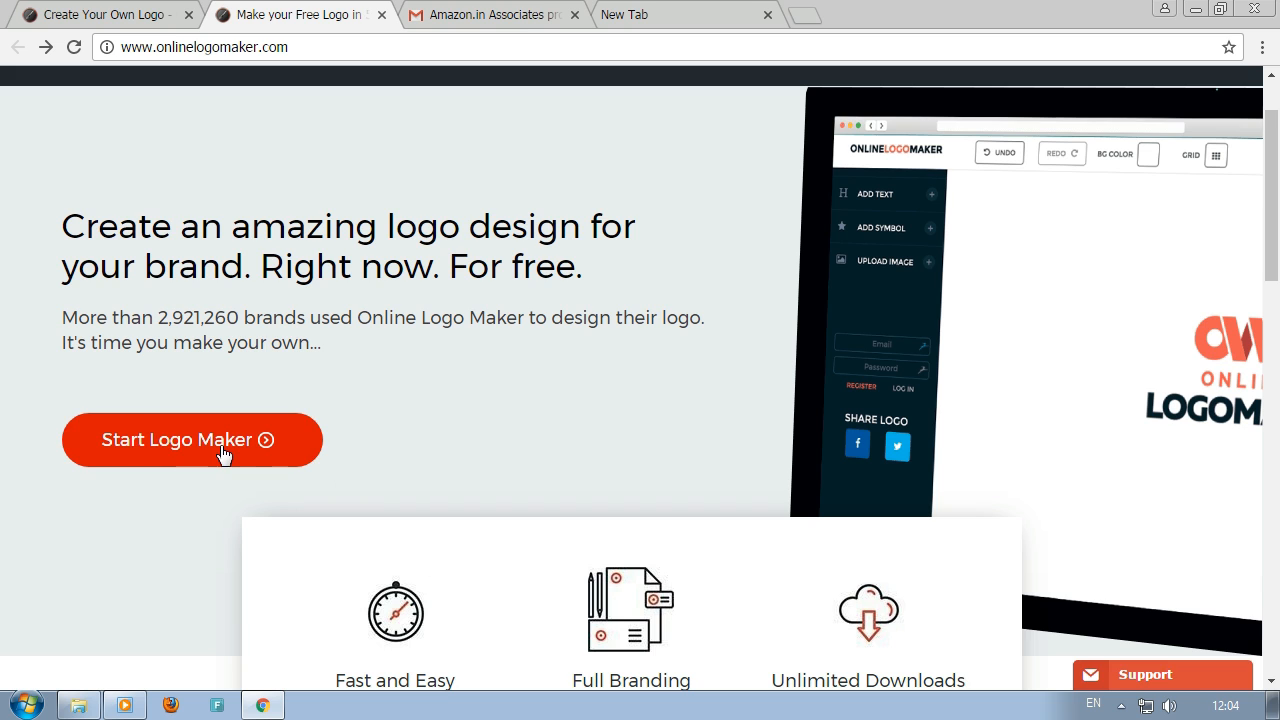
{"action": "left_click", "coordinate": [186, 449]}
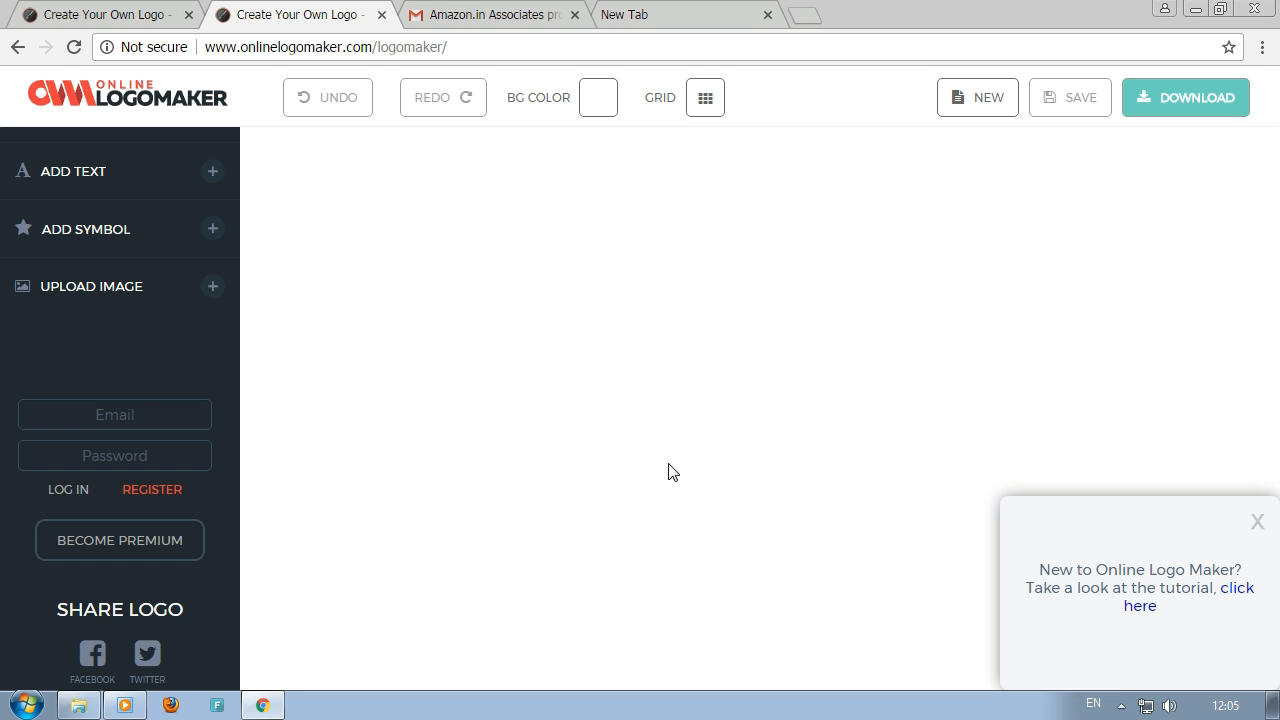
{"action": "left_click", "coordinate": [1259, 526]}
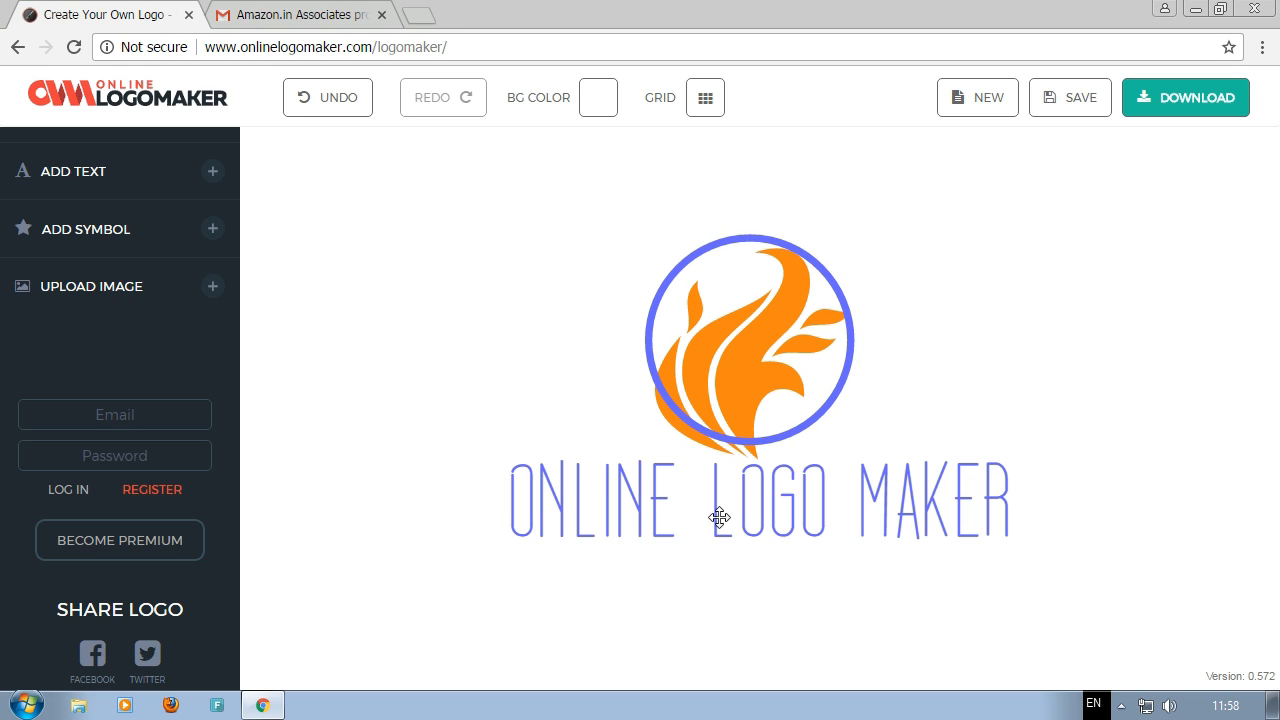
Open the symbol library and show the Science & Technology category
{"action": "left_click", "coordinate": [754, 341]}
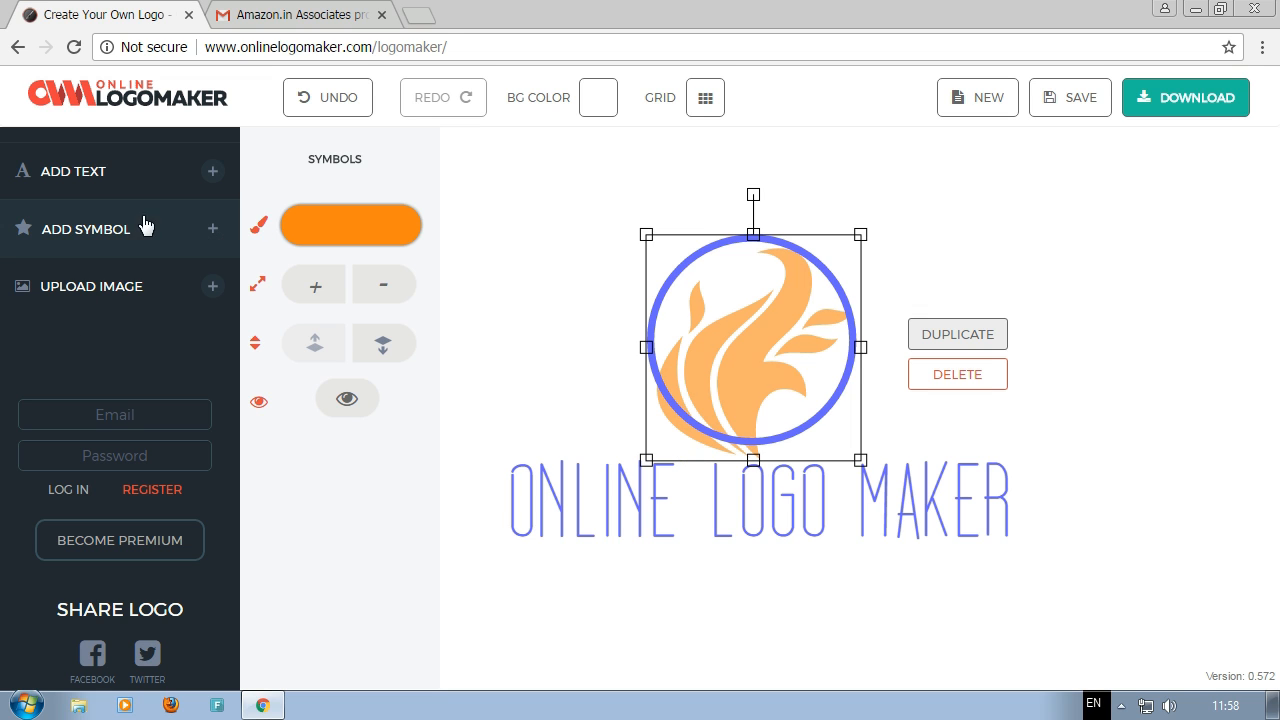
{"action": "left_click", "coordinate": [189, 232]}
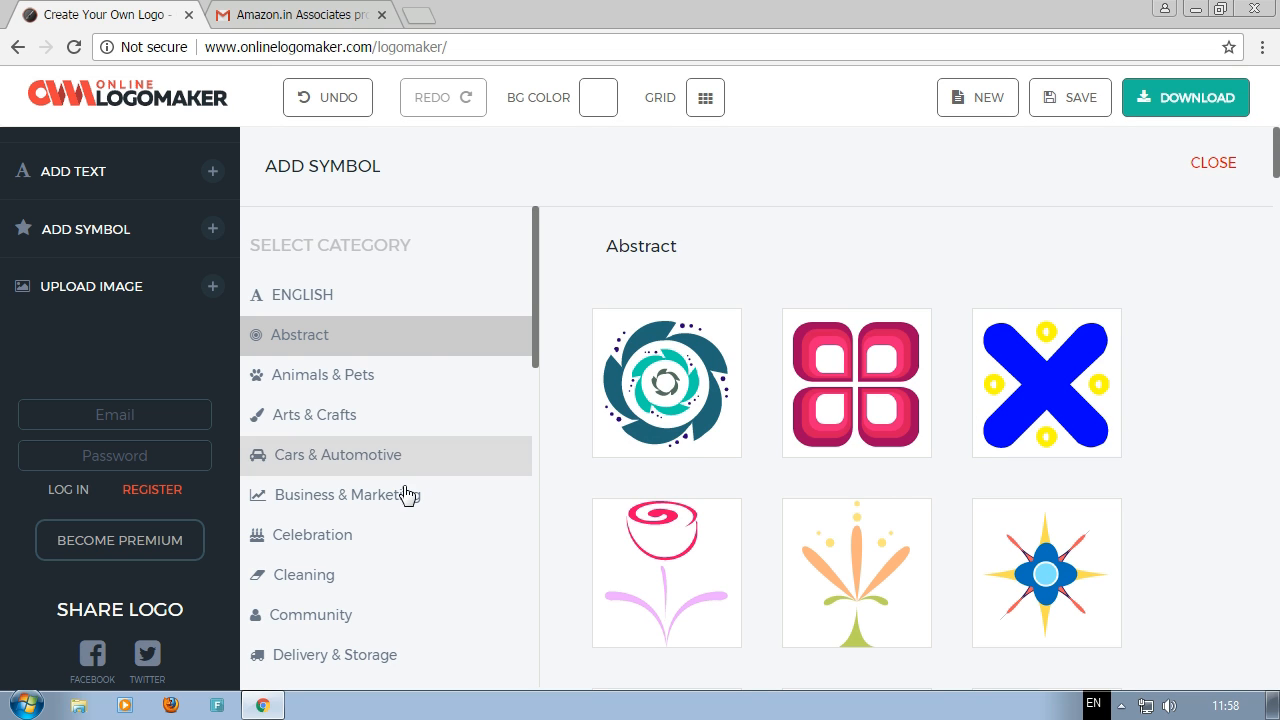
{"action": "scroll", "coordinate": [405, 497], "scroll_direction": "down", "scroll_amount": 4}
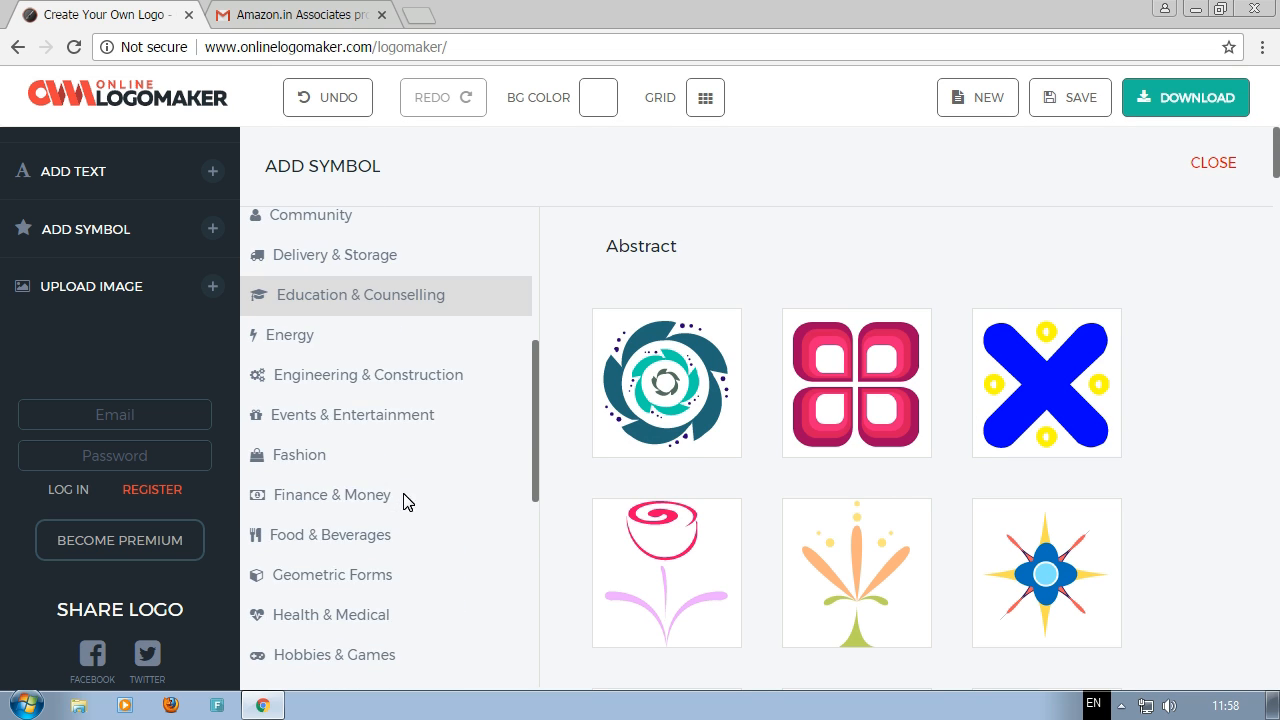
{"action": "scroll", "coordinate": [405, 497], "scroll_direction": "down", "scroll_amount": 2}
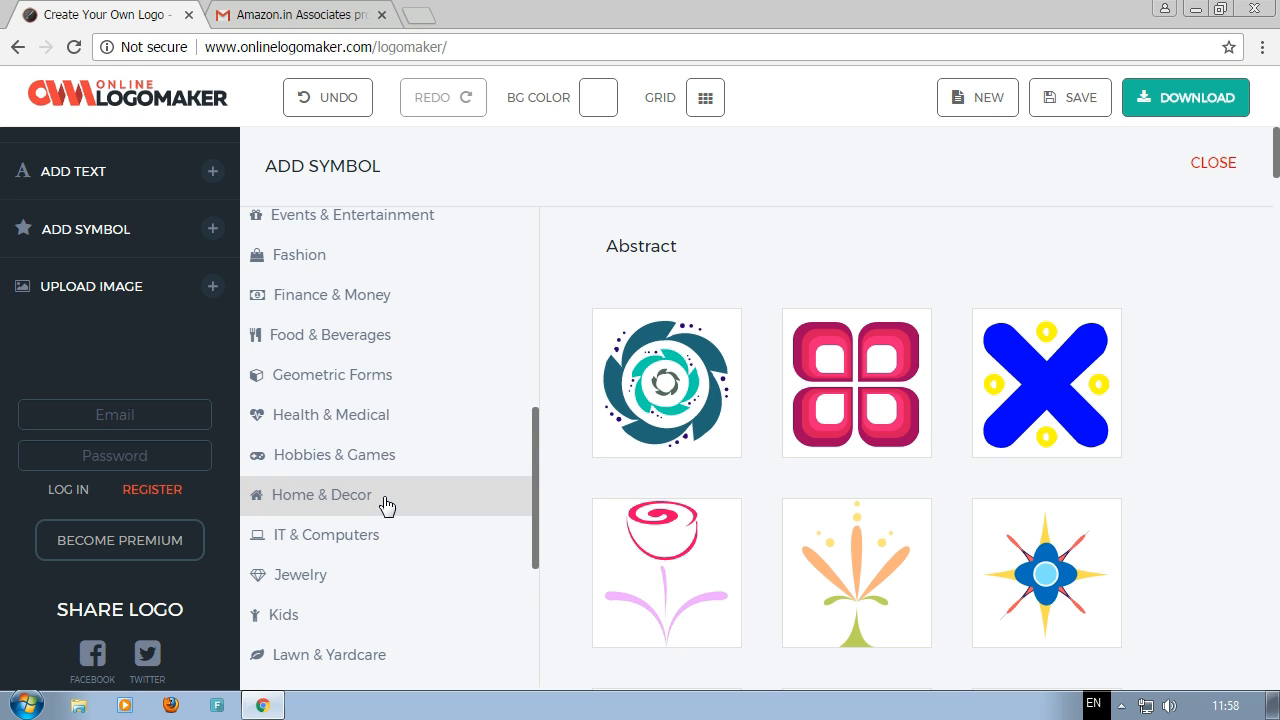
{"action": "scroll", "coordinate": [386, 505], "scroll_direction": "down", "scroll_amount": 1}
{"action": "scroll", "coordinate": [411, 597], "scroll_direction": "down", "scroll_amount": 1}
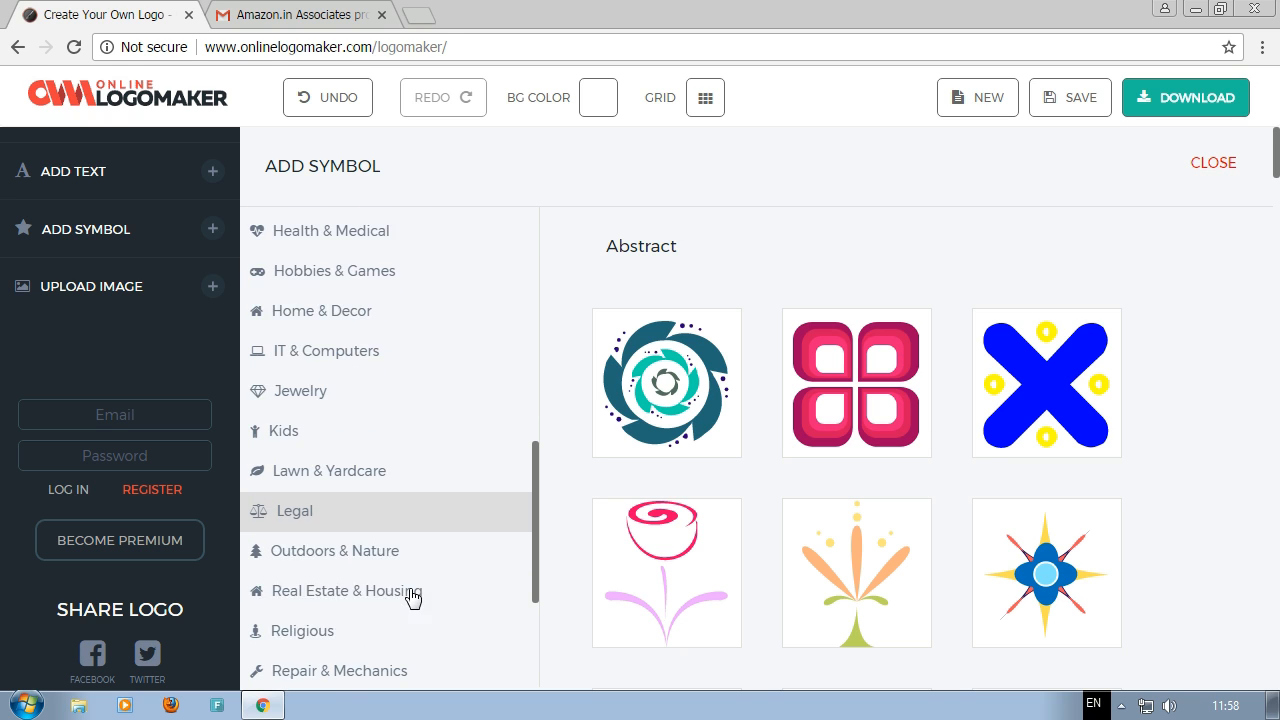
{"action": "scroll", "coordinate": [411, 590], "scroll_direction": "down", "scroll_amount": 2}
{"action": "scroll", "coordinate": [410, 560], "scroll_direction": "down", "scroll_amount": 1}
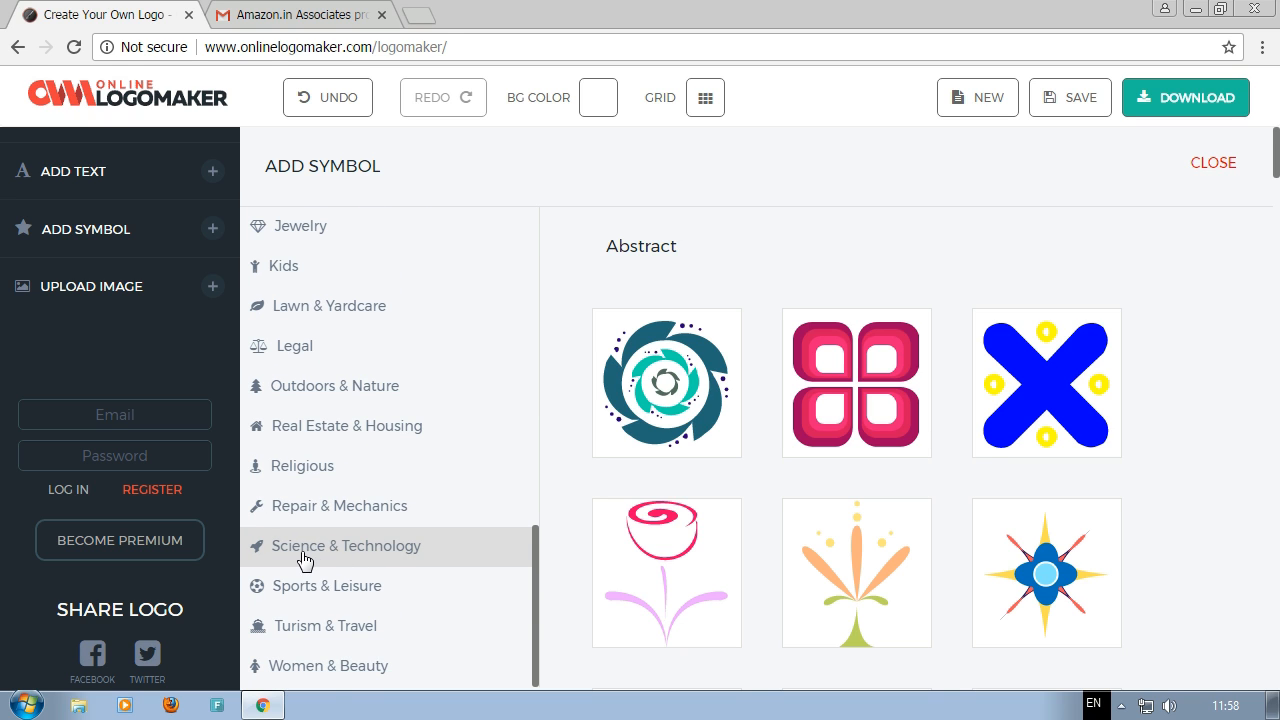
{"action": "left_click", "coordinate": [334, 542]}
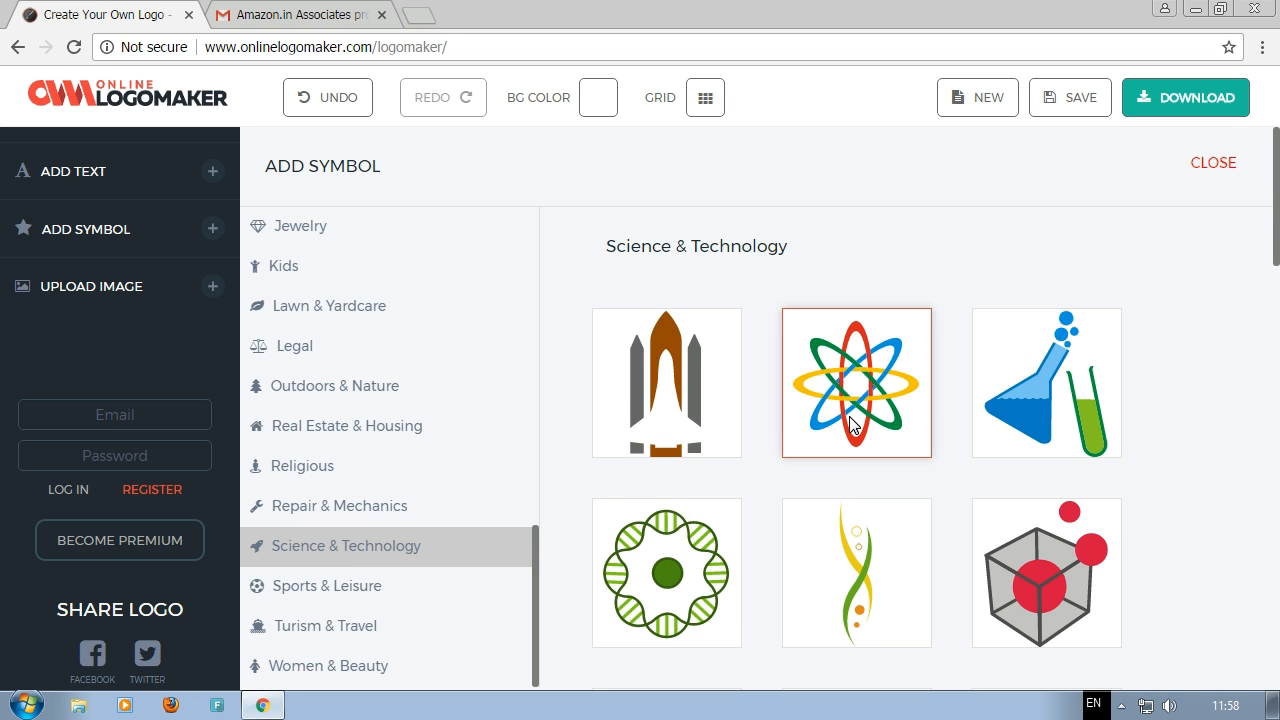
Add the teal light bulb symbol with arcs to the logo and move it to the right of the circle
{"action": "scroll", "coordinate": [850, 425], "scroll_direction": "down", "scroll_amount": 9}
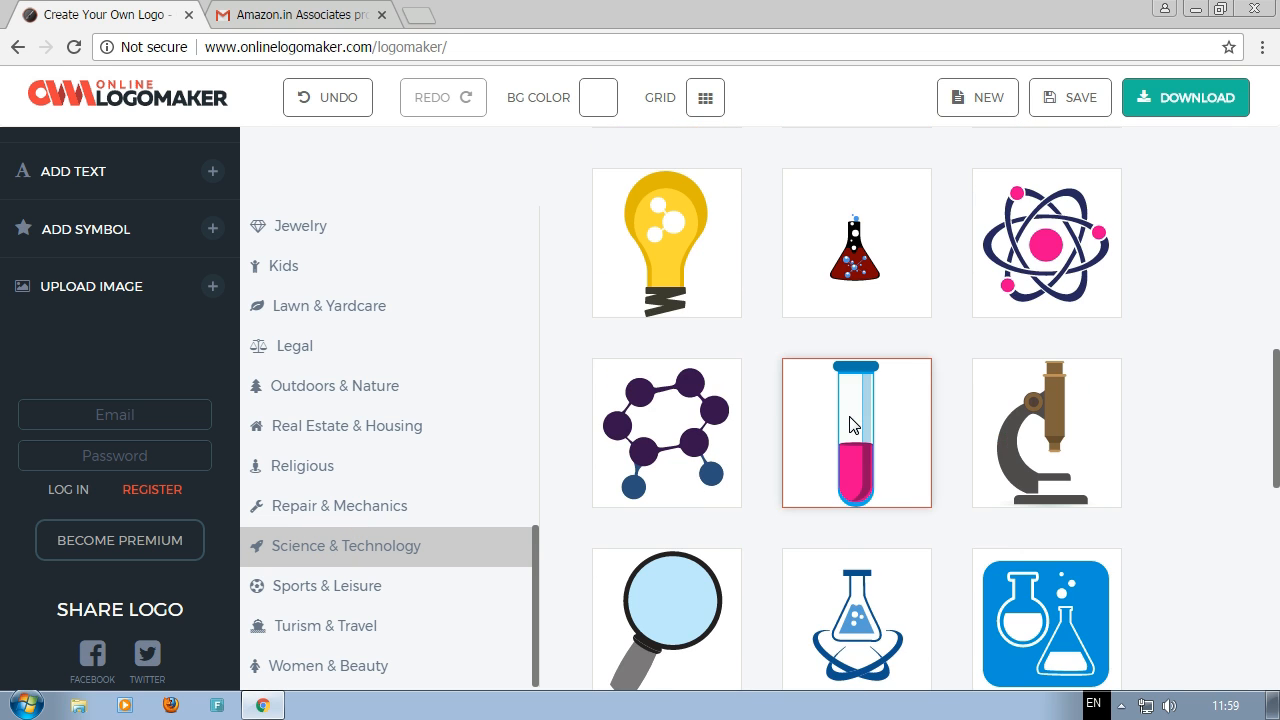
{"action": "scroll", "coordinate": [849, 424], "scroll_direction": "down", "scroll_amount": 2}
{"action": "scroll", "coordinate": [849, 424], "scroll_direction": "down", "scroll_amount": 6}
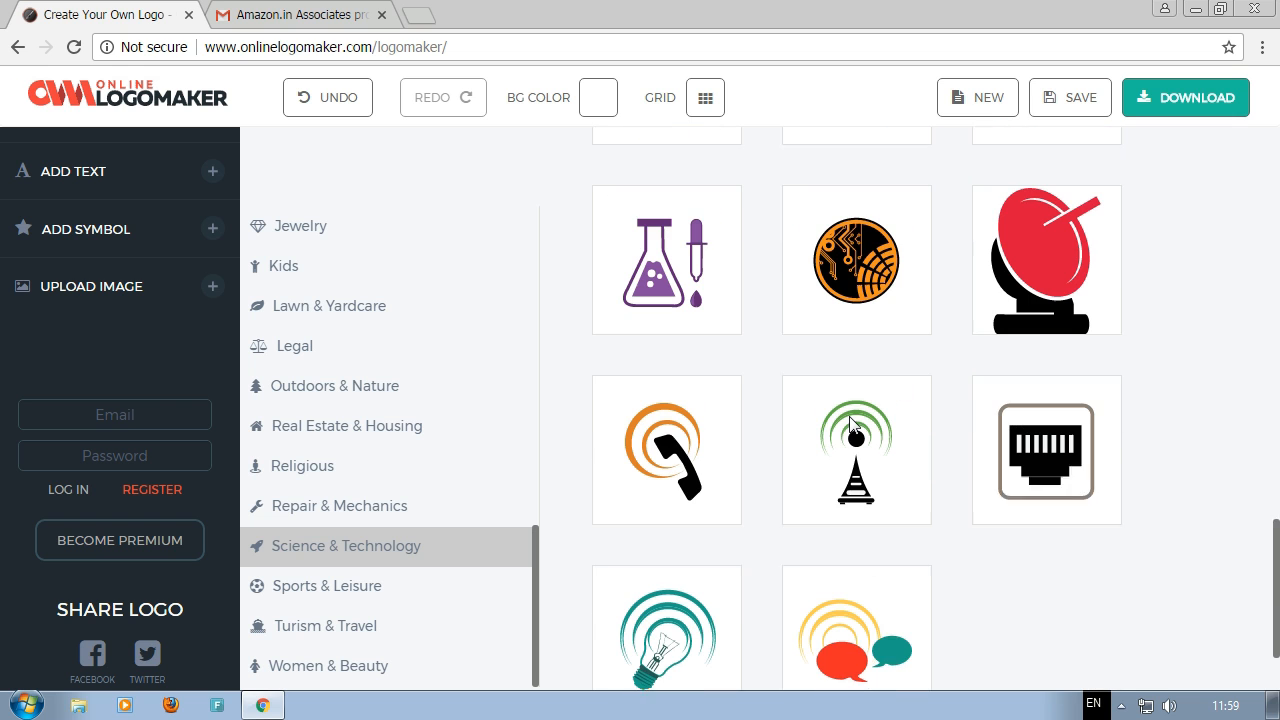
{"action": "scroll", "coordinate": [850, 424], "scroll_direction": "down", "scroll_amount": 2}
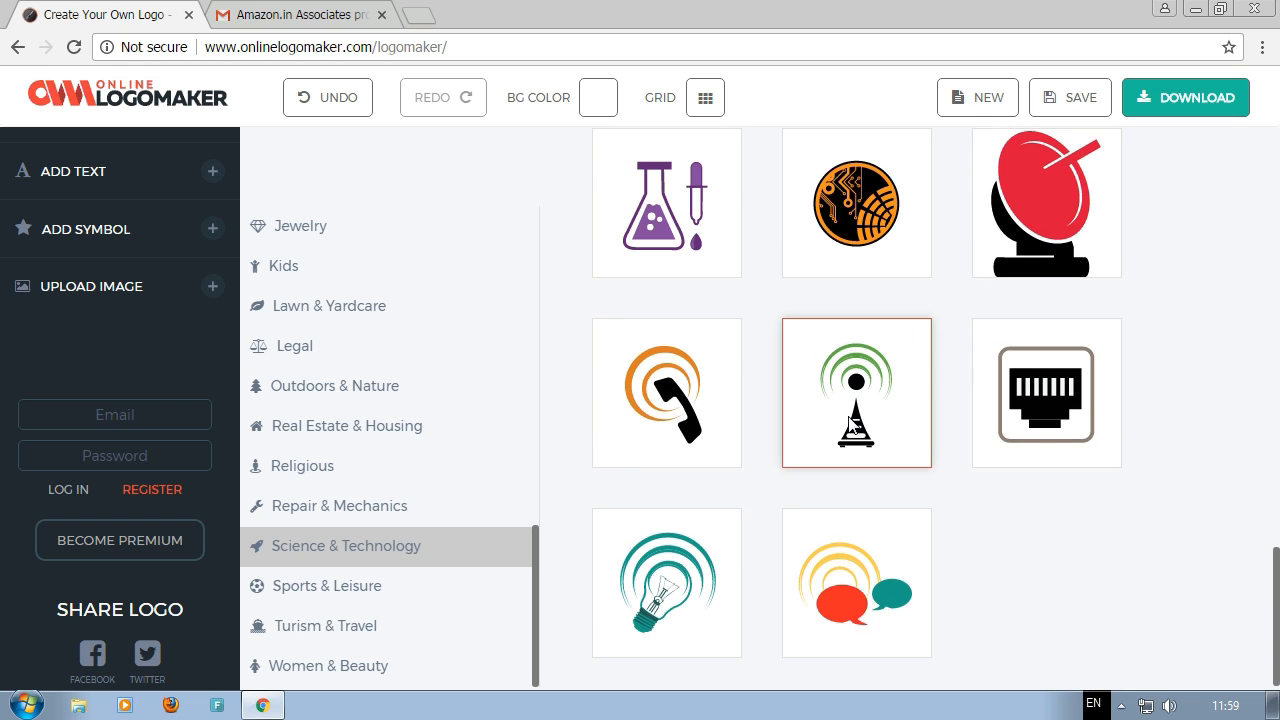
{"action": "left_click", "coordinate": [670, 568]}
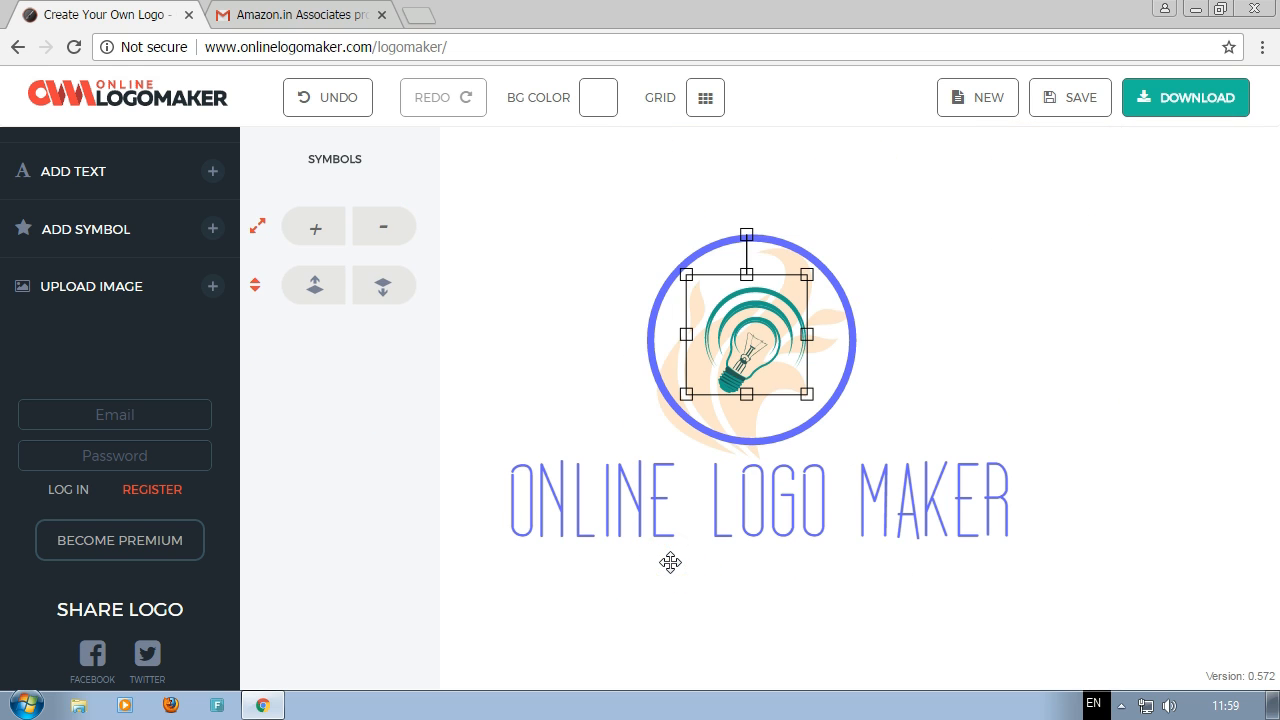
{"action": "left_click_drag", "start_coordinate": [741, 358], "coordinate": [1042, 300]}
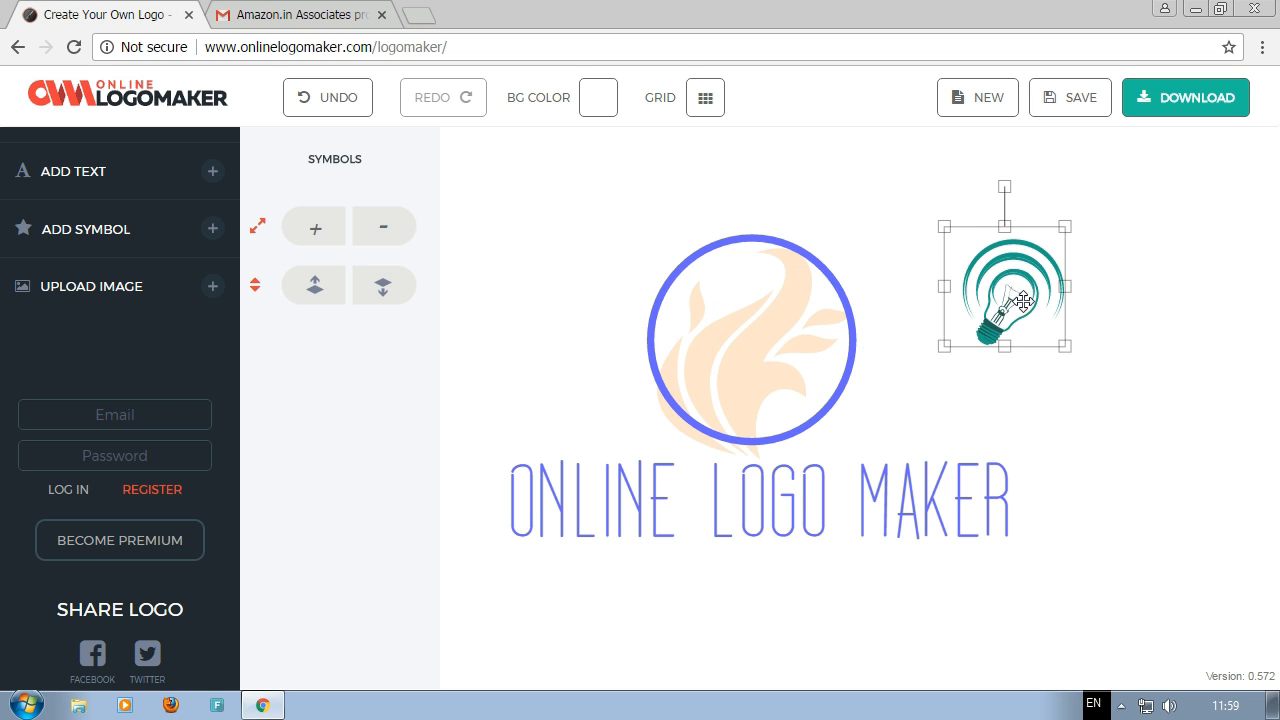
Delete the circled orange flame symbol and move the teal light bulb into its place above the text
{"action": "left_click", "coordinate": [791, 312]}
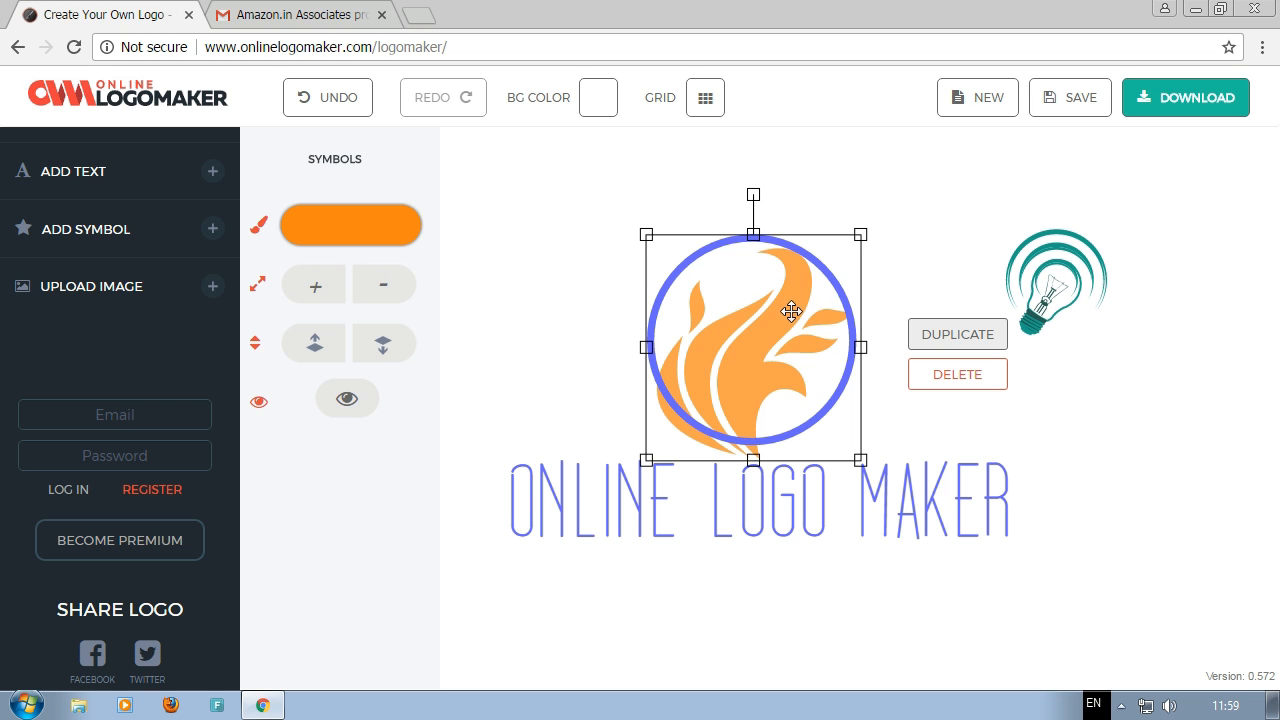
{"action": "left_click", "coordinate": [957, 380]}
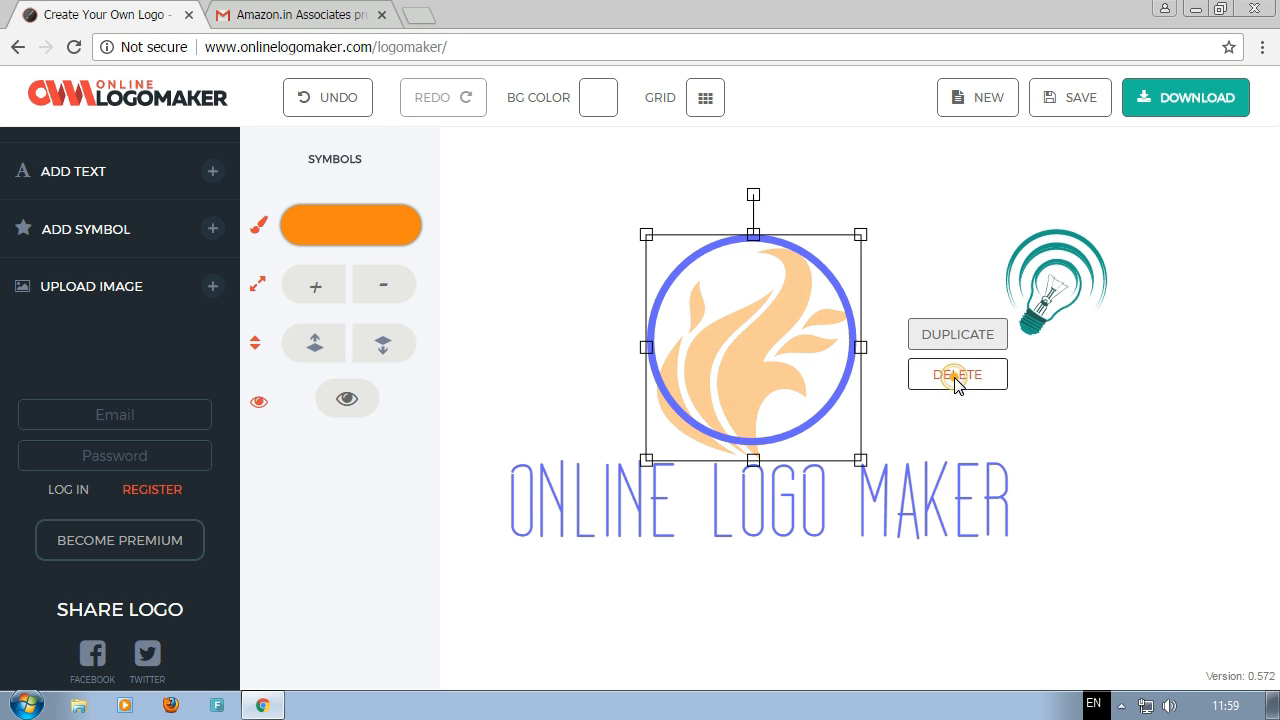
{"action": "left_click_drag", "start_coordinate": [1055, 284], "coordinate": [790, 318]}
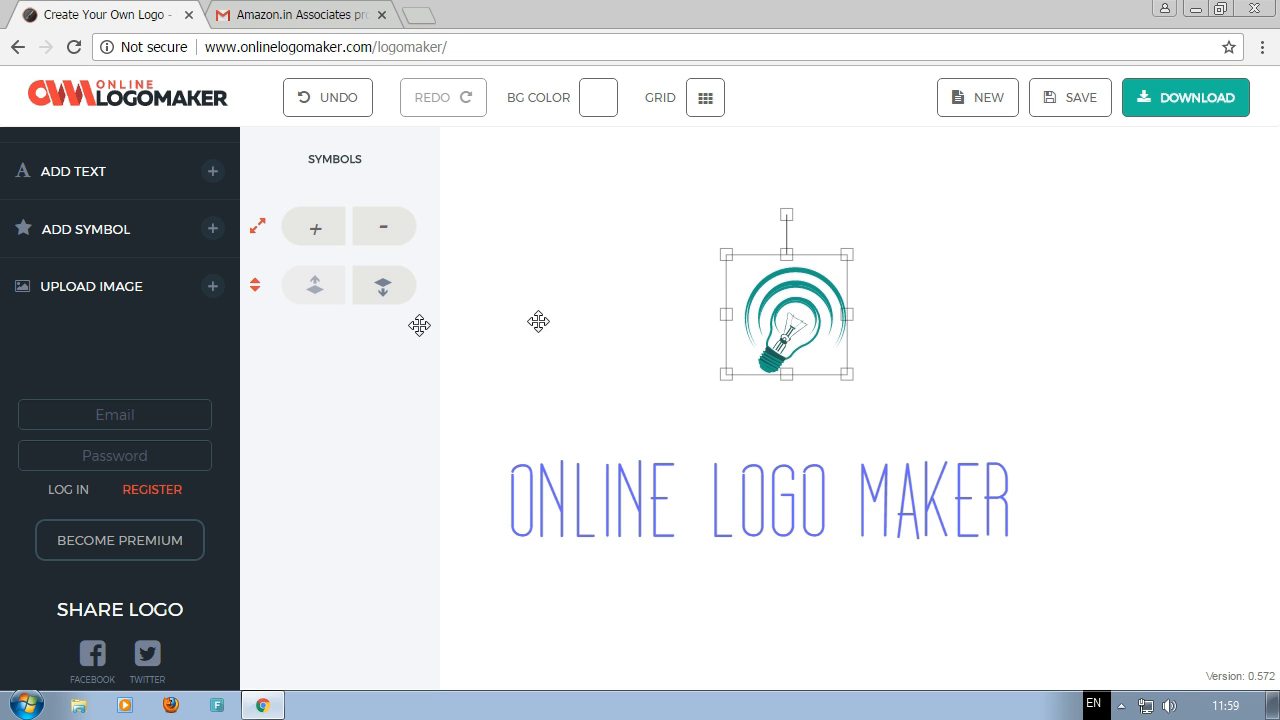
Add the yellow light bulb symbol from Science & Technology, place it above the text, and move the teal bulb up behind it
{"action": "left_click", "coordinate": [208, 232]}
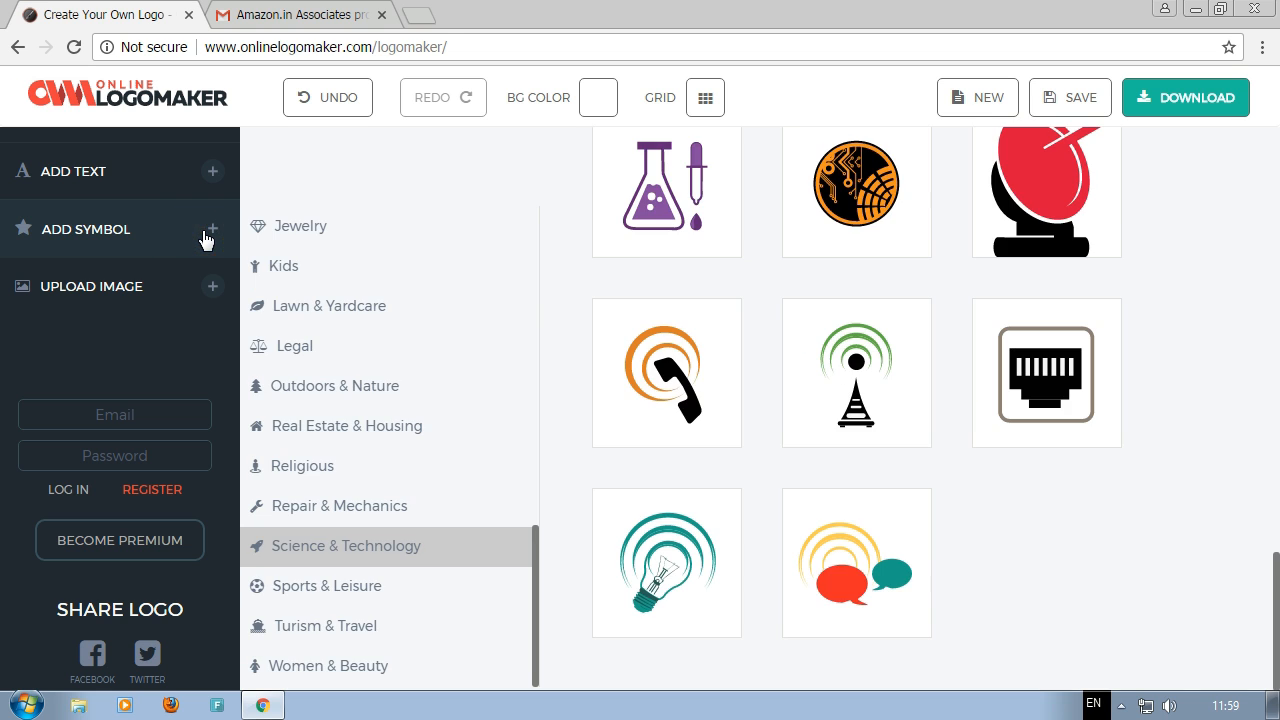
{"action": "scroll", "coordinate": [720, 450], "scroll_direction": "up", "scroll_amount": 6}
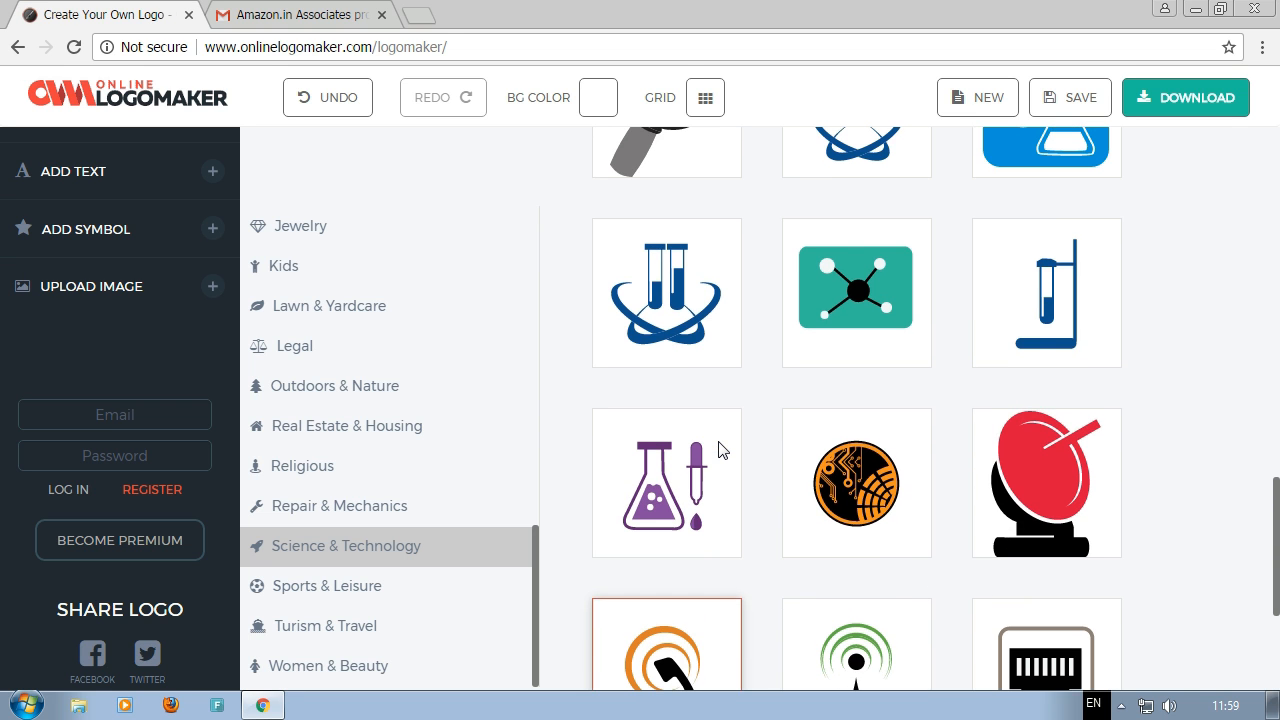
{"action": "scroll", "coordinate": [720, 450], "scroll_direction": "up", "scroll_amount": 6}
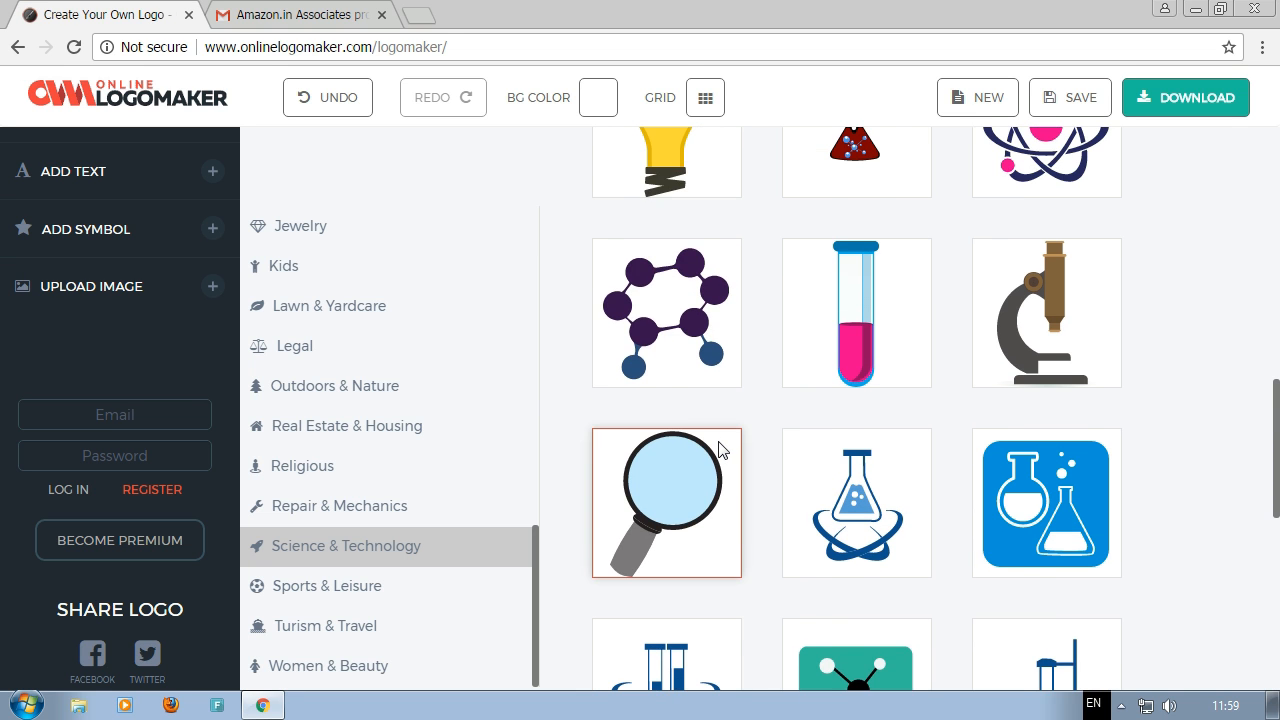
{"action": "left_click", "coordinate": [680, 589]}
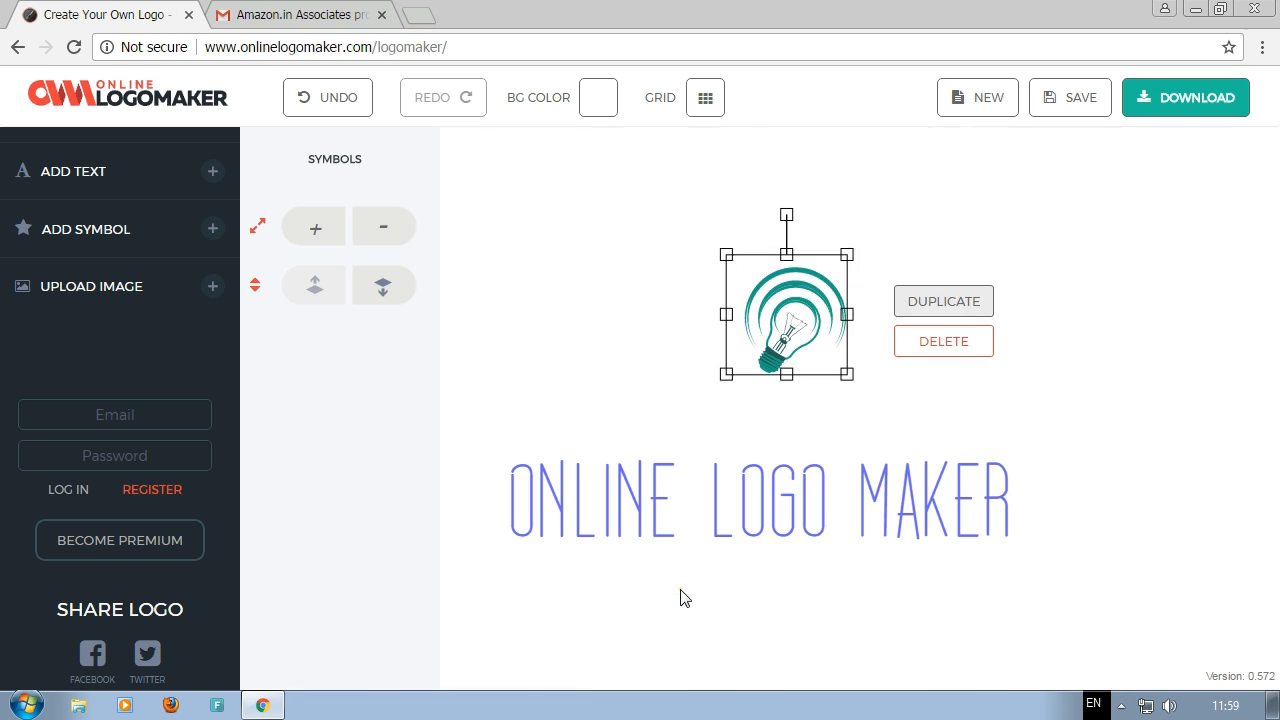
{"action": "left_click_drag", "start_coordinate": [816, 201], "coordinate": [689, 350]}
{"action": "left_click_drag", "start_coordinate": [817, 297], "coordinate": [724, 226]}
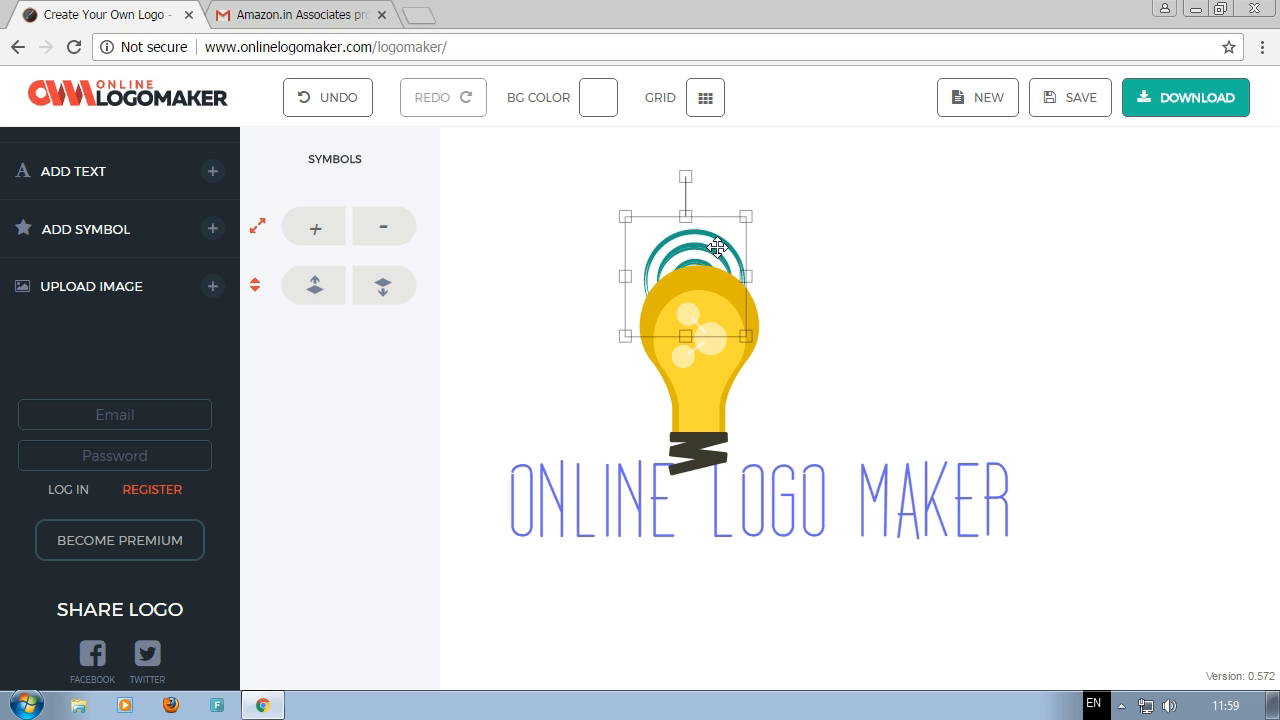
Move the yellow light bulb right to centre it above the text, and place the teal bulb behind its upper right edge
{"action": "left_click_drag", "start_coordinate": [717, 386], "coordinate": [814, 360]}
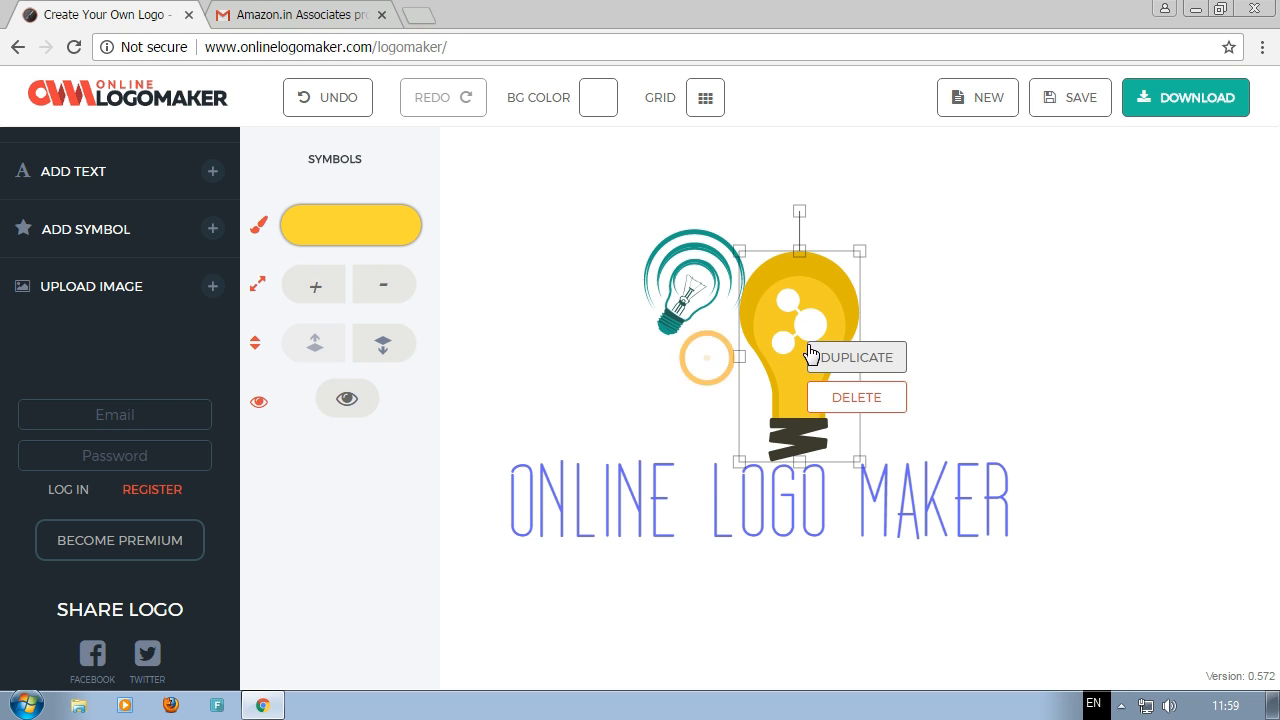
{"action": "left_click", "coordinate": [753, 238]}
{"action": "left_click_drag", "start_coordinate": [698, 271], "coordinate": [841, 271]}
{"action": "left_click", "coordinate": [926, 280]}
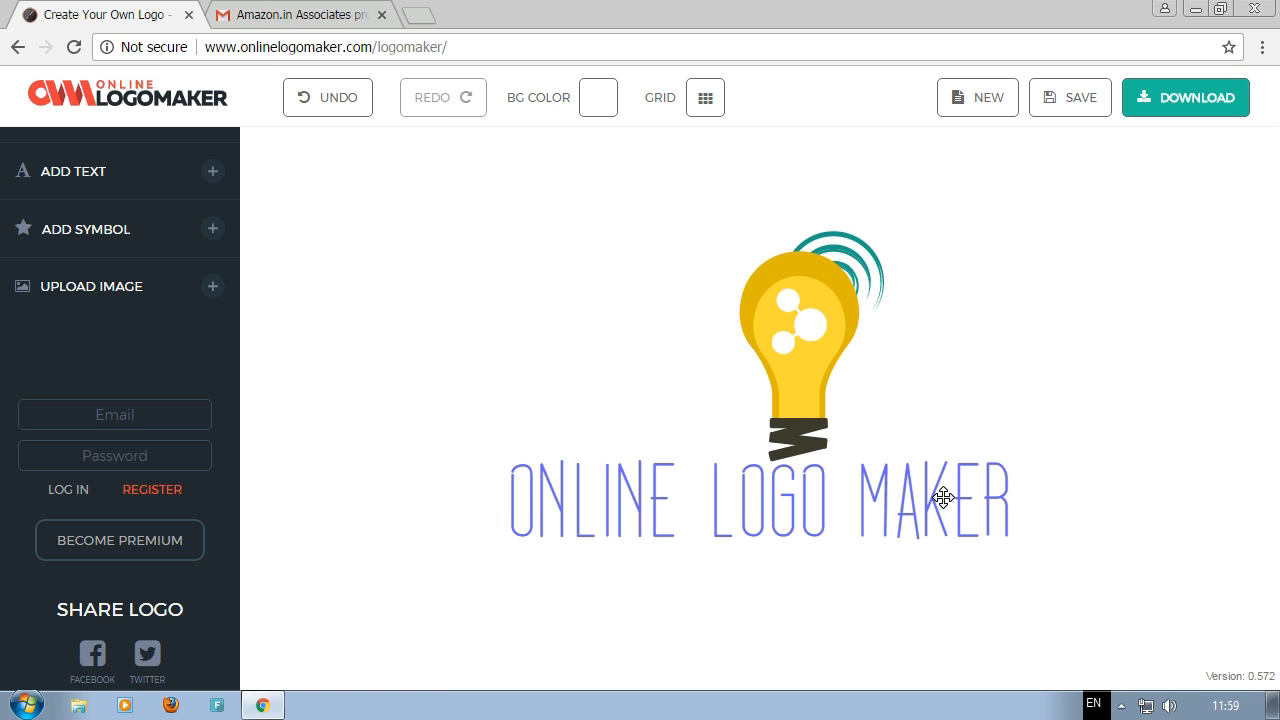
Replace the "ONLINE LOGO MAKER" text with "BANGLA TECHNICAL KNOWLEDGE"
{"action": "left_click", "coordinate": [678, 518]}
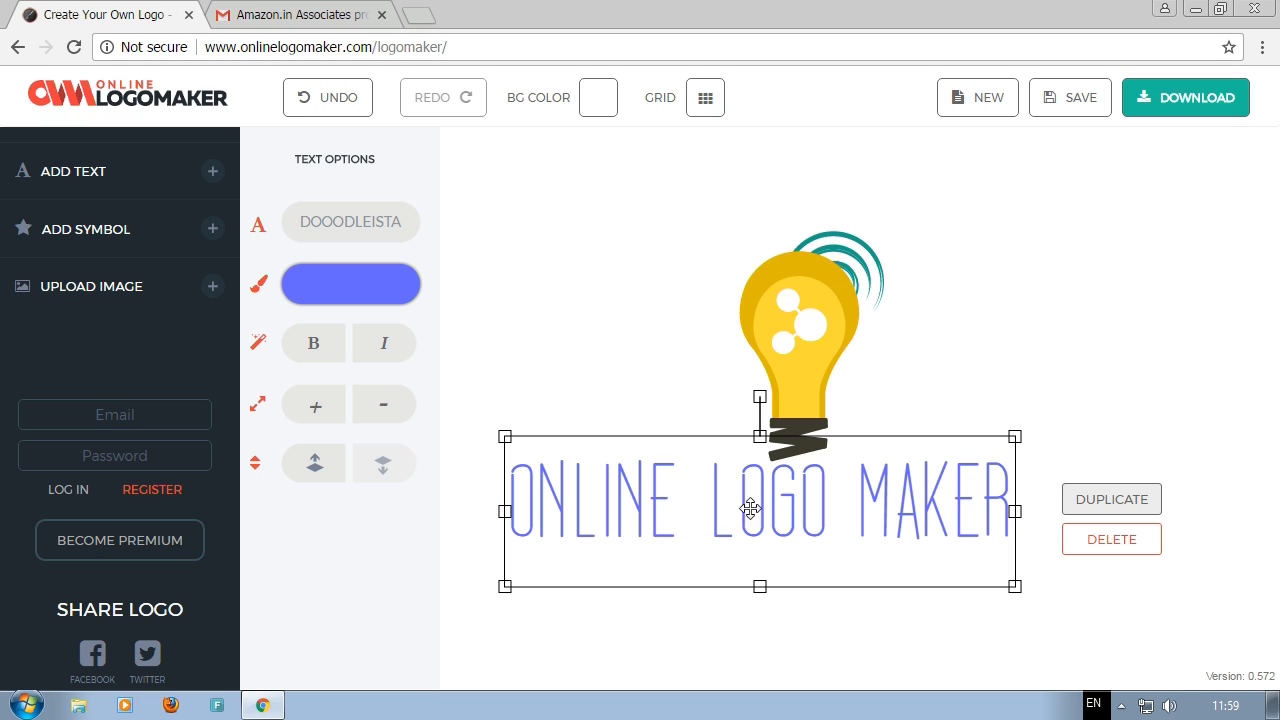
{"action": "left_click", "coordinate": [789, 505]}
{"action": "left_click", "coordinate": [1008, 505]}
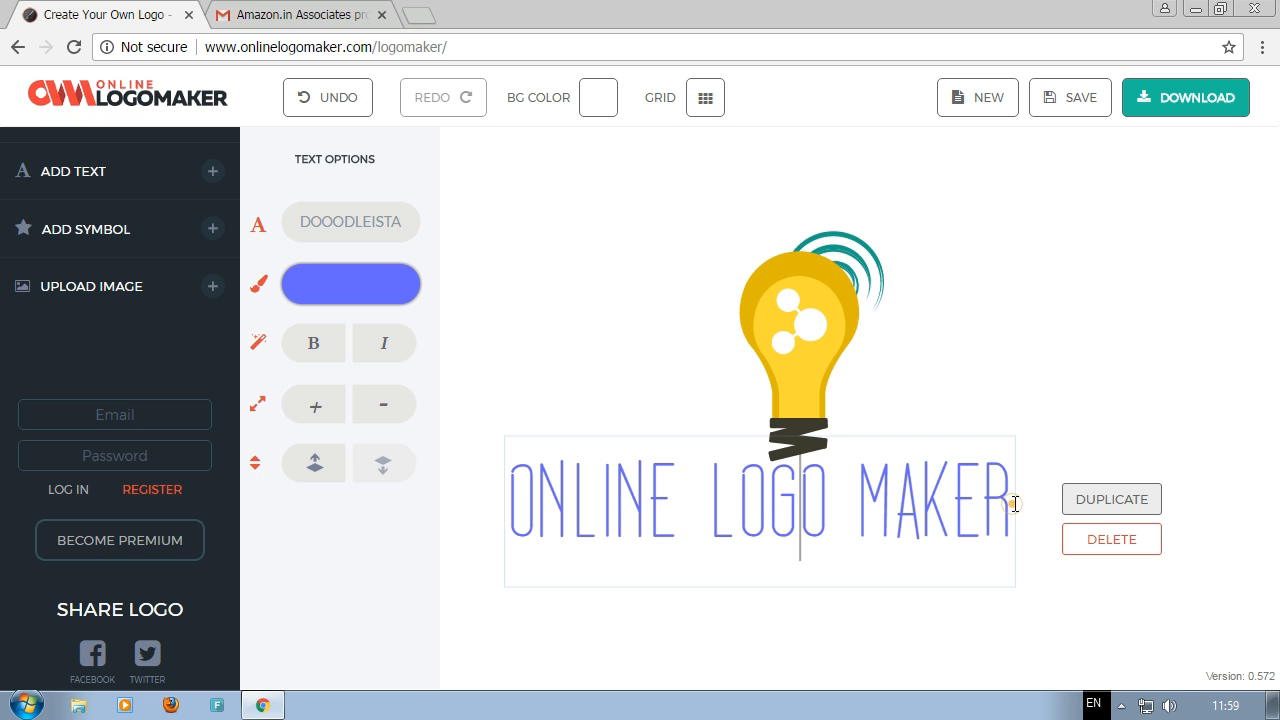
{"action": "key", "text": "BackSpace"}
{"action": "key", "text": "BackSpace"}
{"action": "key", "text": "BackSpace"}
{"action": "key", "text": "BackSpace"}
{"action": "key", "text": "BackSpace"}
{"action": "key", "text": "BackSpace"}
{"action": "key", "text": "BackSpace"}
{"action": "key", "text": "BackSpace"}
{"action": "key", "text": "BackSpace"}
{"action": "key", "text": "BackSpace"}
{"action": "key", "text": "BackSpace"}
{"action": "key", "text": "BackSpace"}
{"action": "key", "text": "BackSpace"}
{"action": "key", "text": "BackSpace"}
{"action": "key", "text": "BackSpace"}
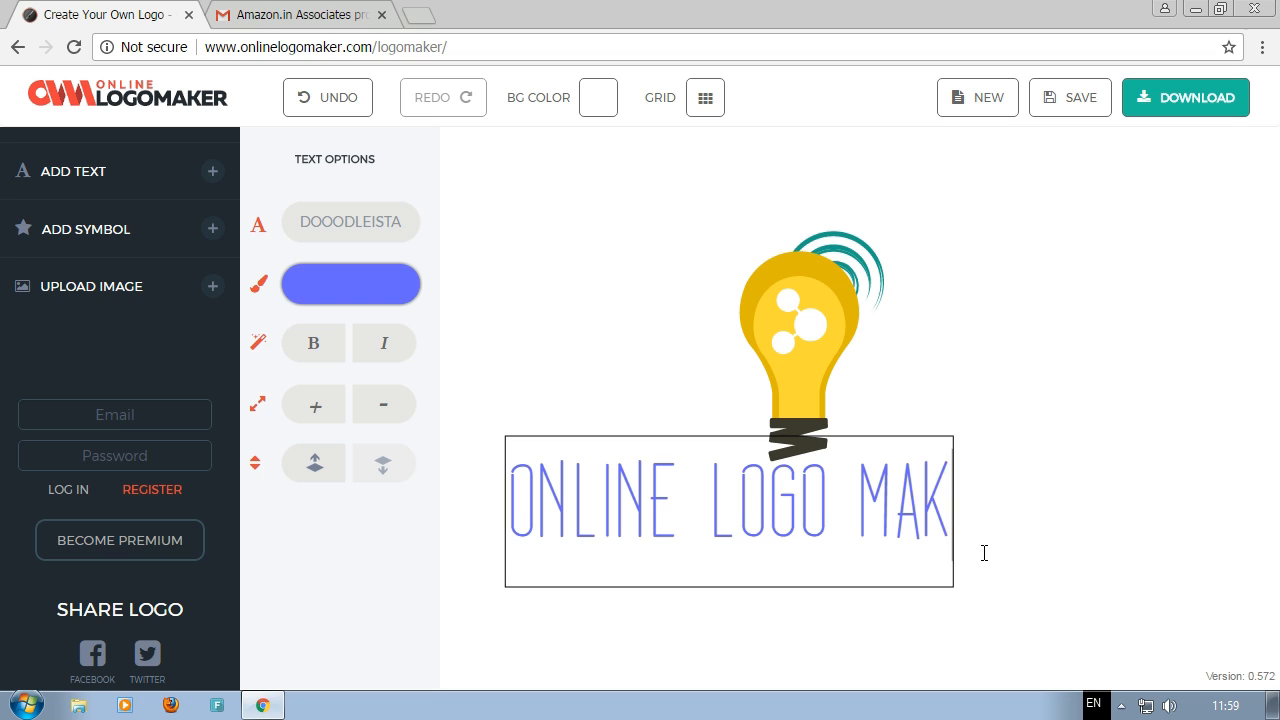
{"action": "key", "text": "BackSpace"}
{"action": "key", "text": "BackSpace"}
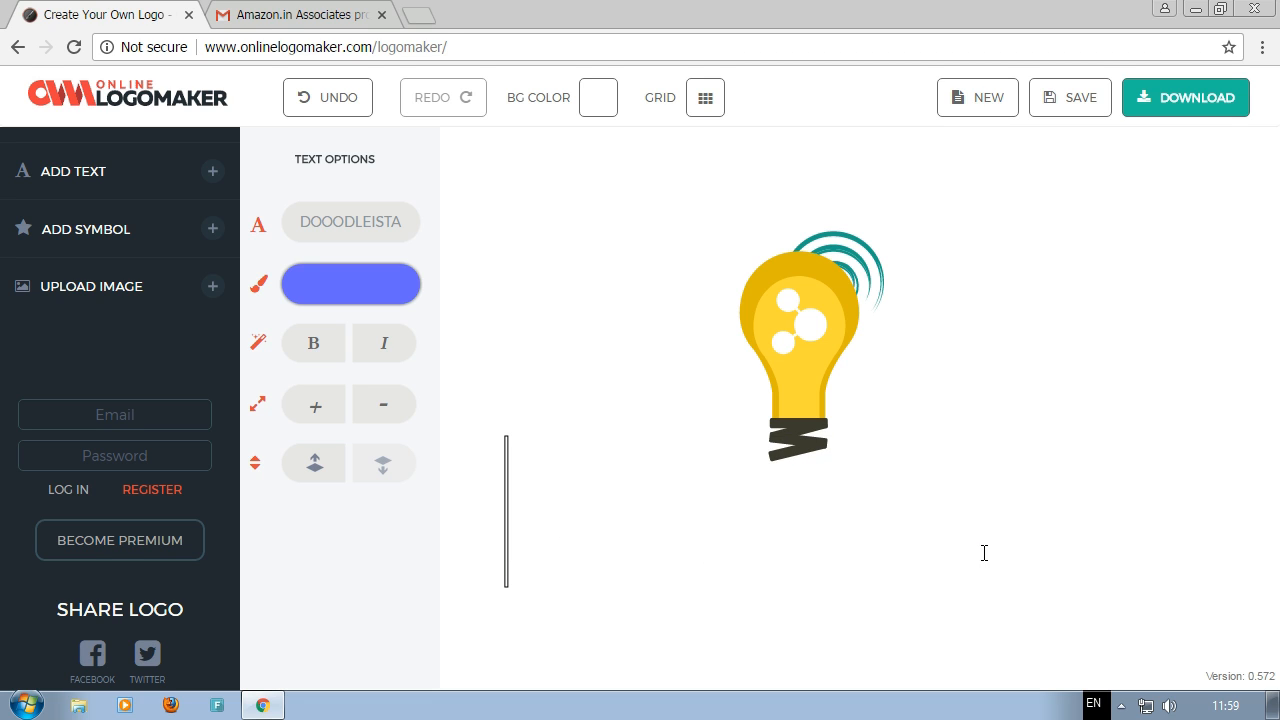
{"action": "type", "text": "BAN"}
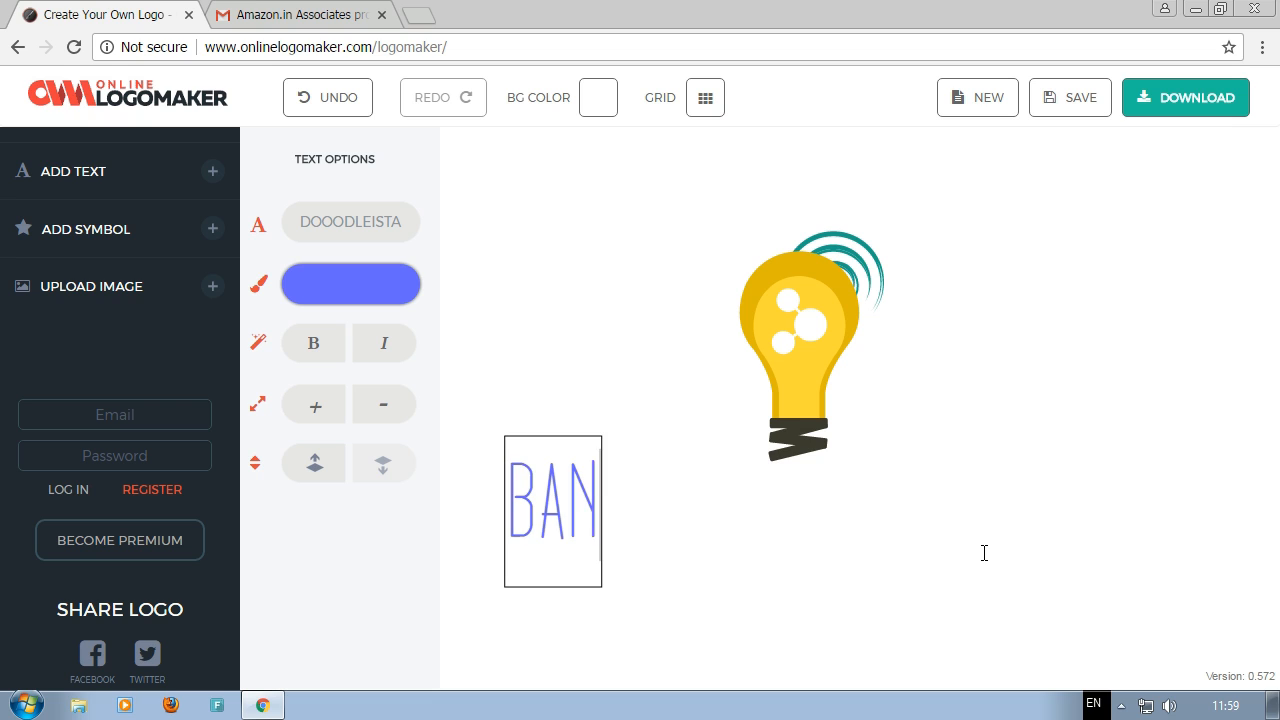
{"action": "type", "text": "GLA "}
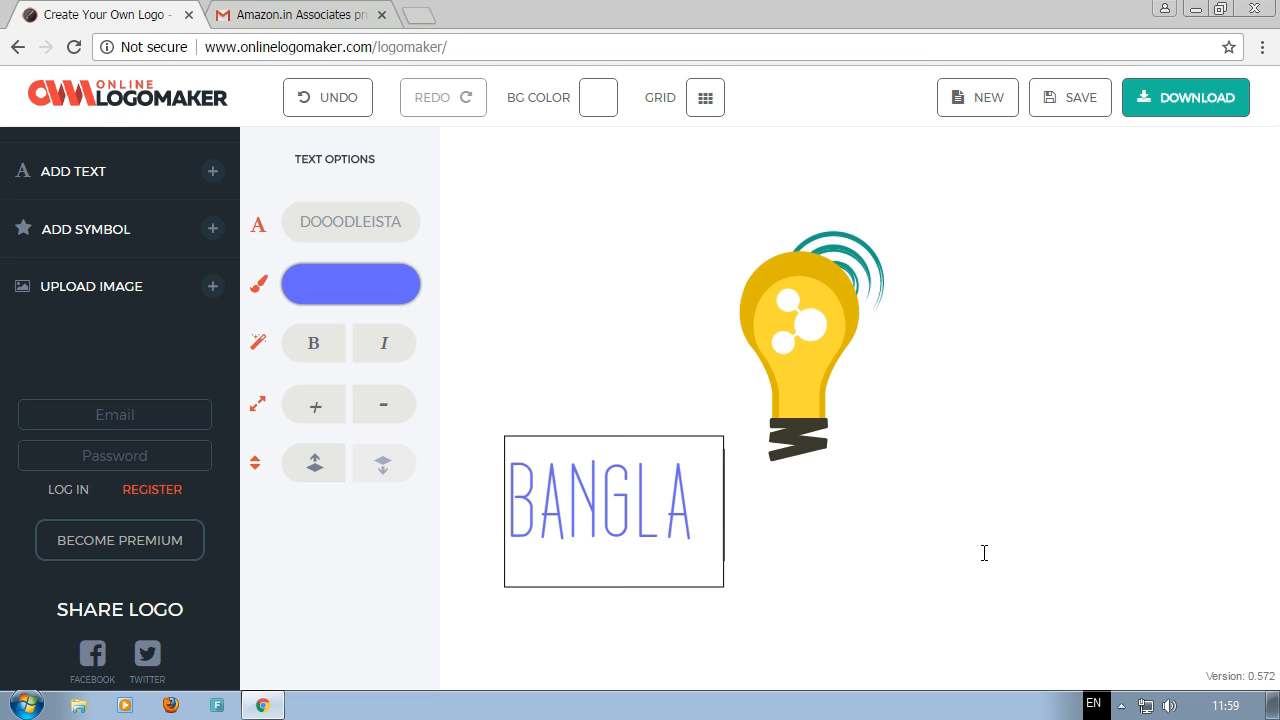
{"action": "type", "text": "TECHNI"}
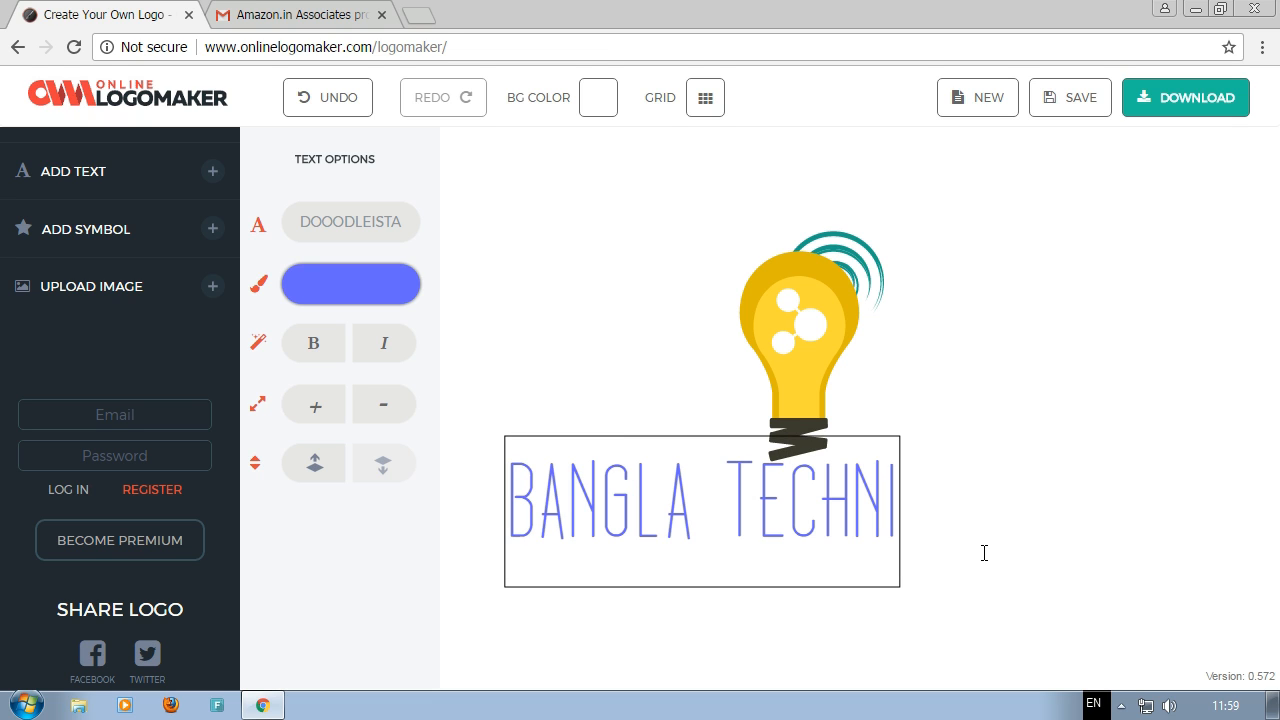
{"action": "type", "text": "CAL"}
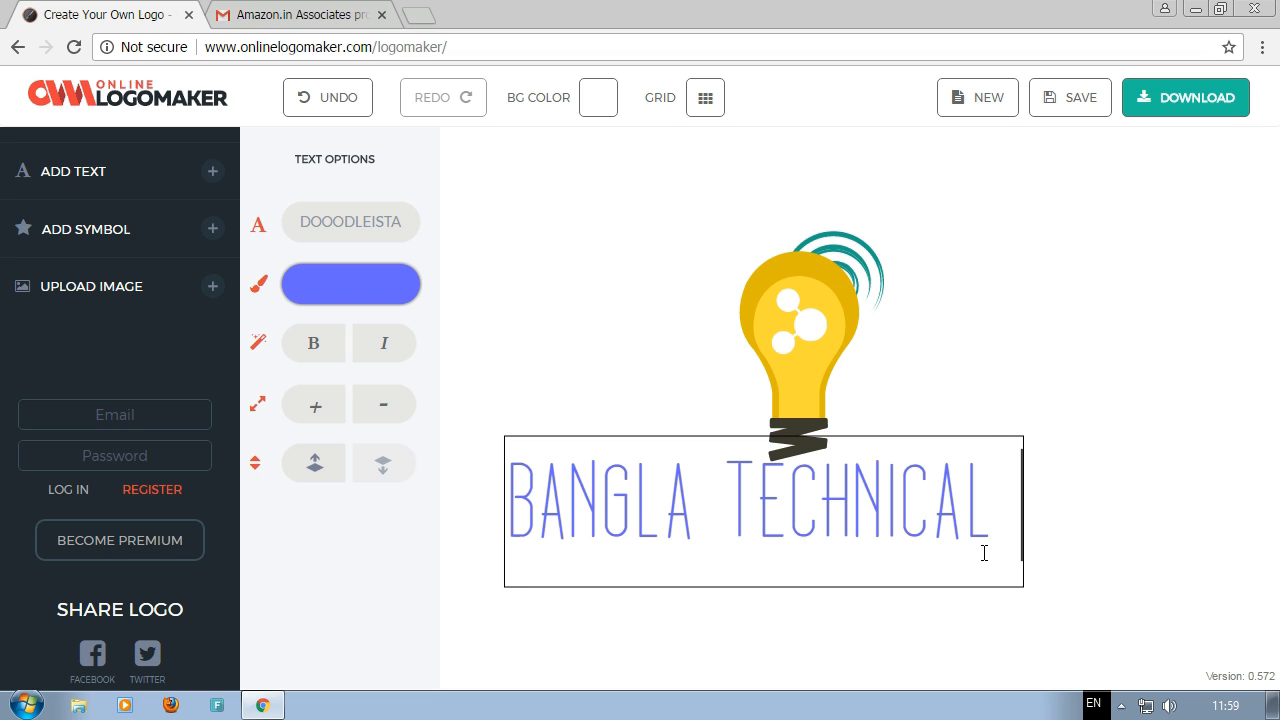
{"action": "type", "text": " KNO"}
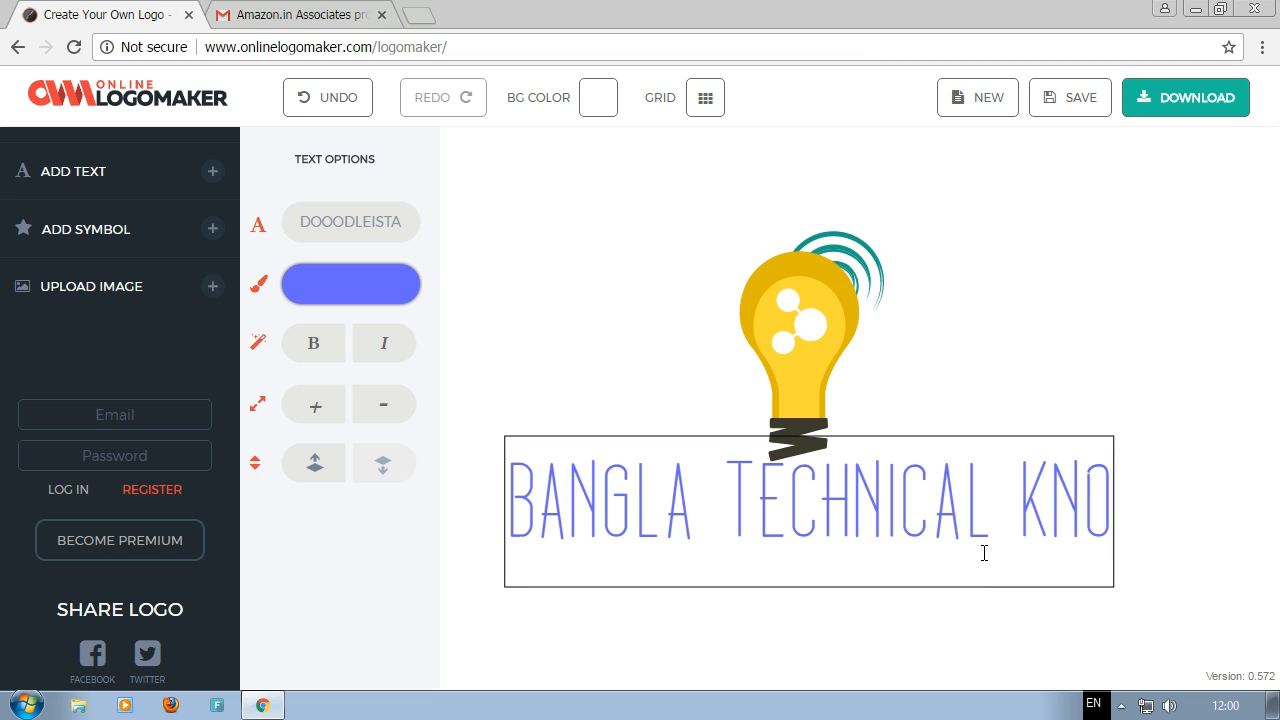
{"action": "type", "text": "WLEDG"}
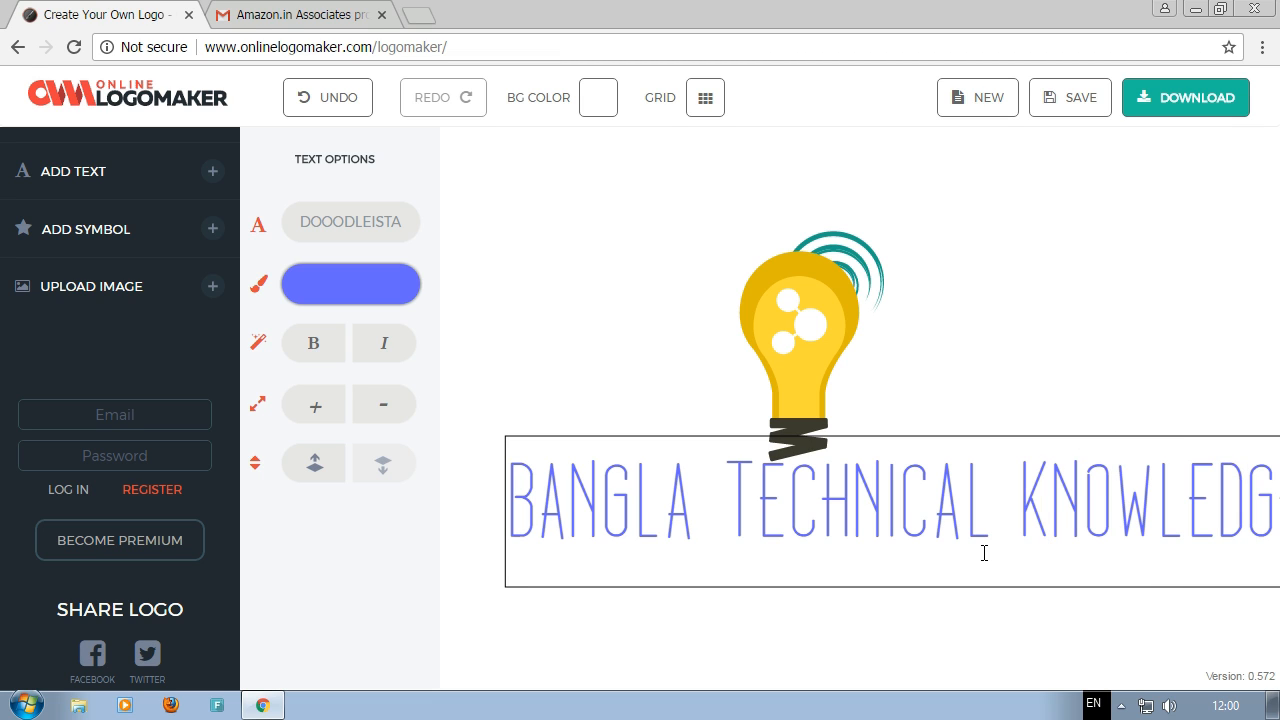
{"action": "left_click", "coordinate": [905, 513]}
{"action": "left_click", "coordinate": [583, 378]}
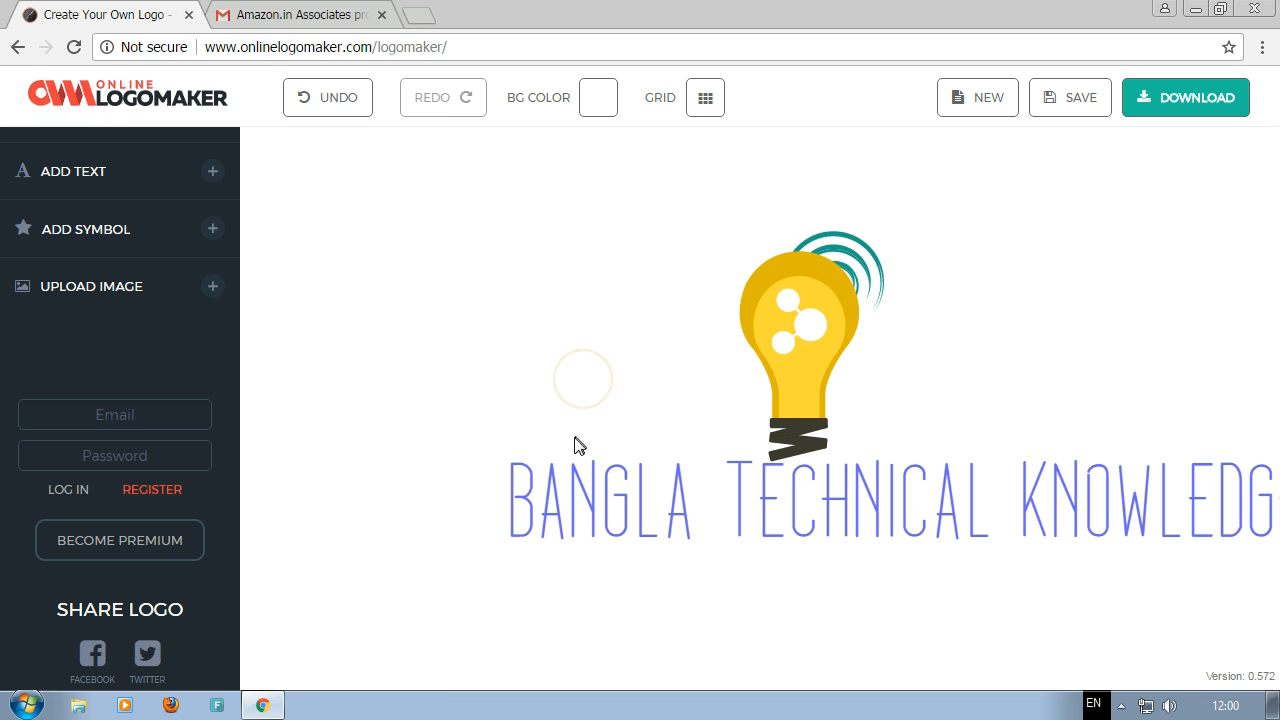
Move the new text left to fit it on the canvas and set its font to Grand Hotel Regular
{"action": "left_click", "coordinate": [571, 450]}
{"action": "left_click_drag", "start_coordinate": [671, 480], "coordinate": [629, 487]}
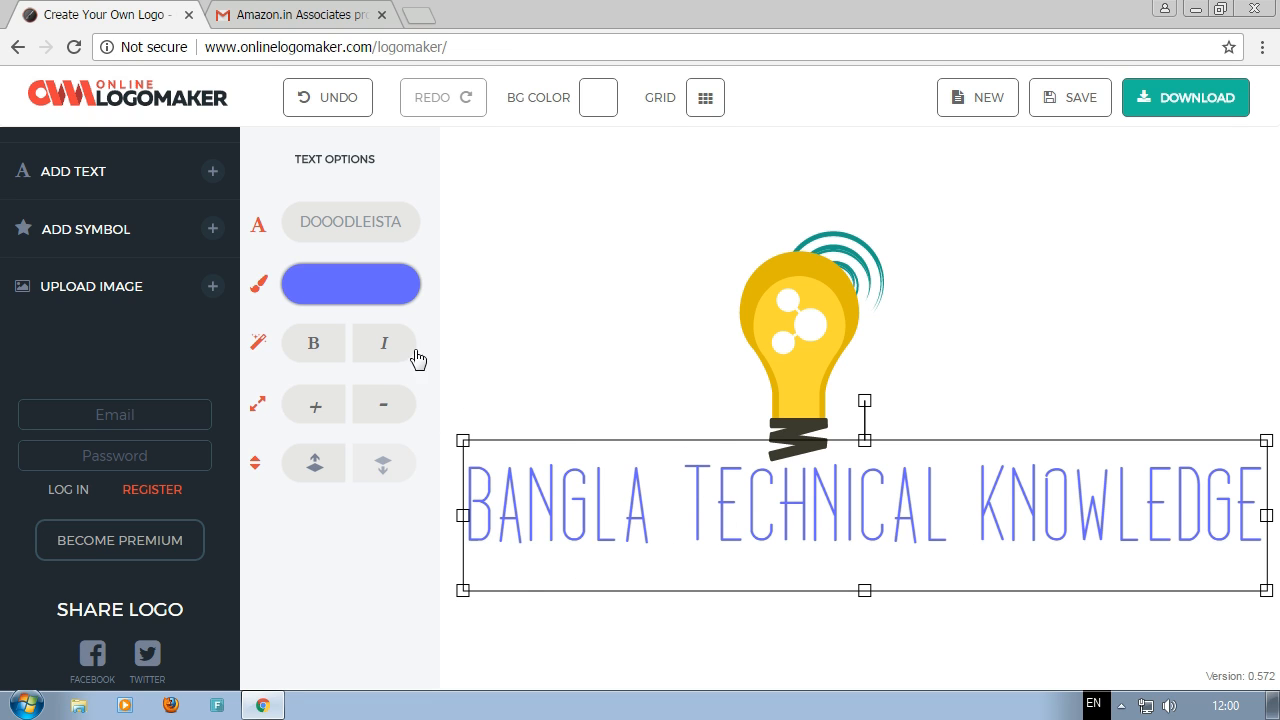
{"action": "left_click", "coordinate": [349, 215]}
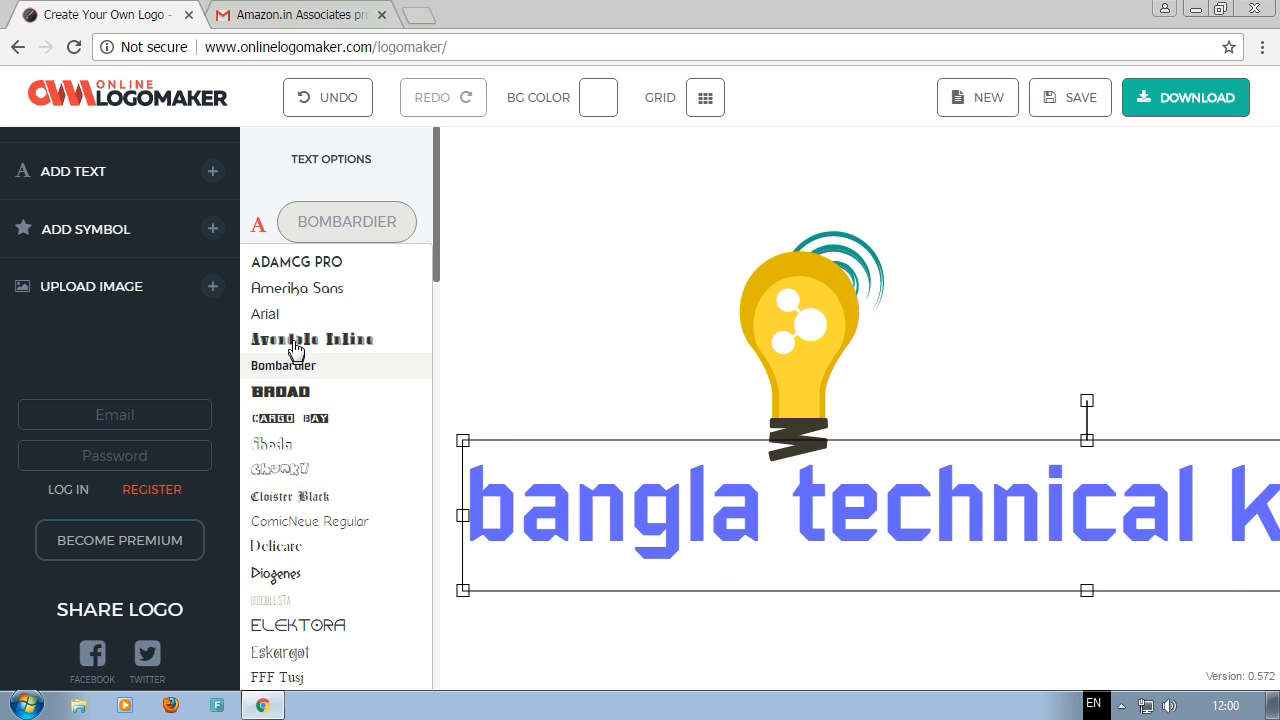
{"action": "scroll", "coordinate": [310, 500], "scroll_direction": "down", "scroll_amount": 3}
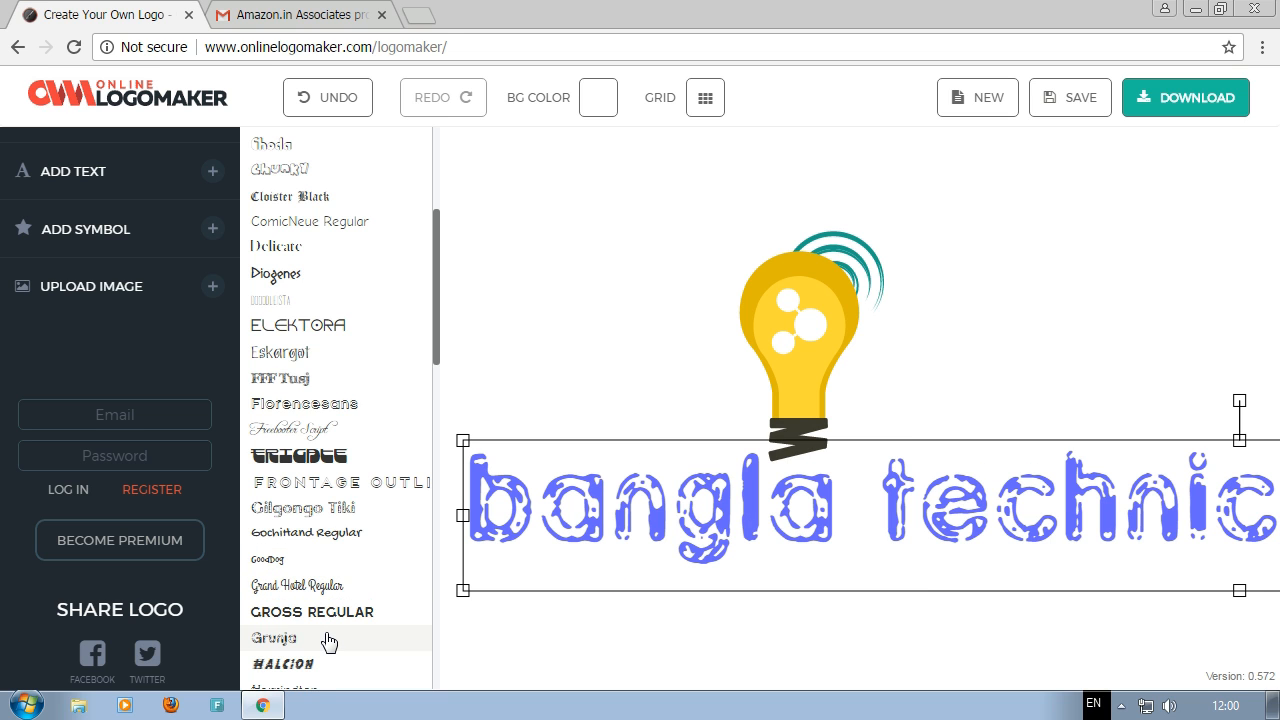
{"action": "scroll", "coordinate": [329, 641], "scroll_direction": "down", "scroll_amount": 2}
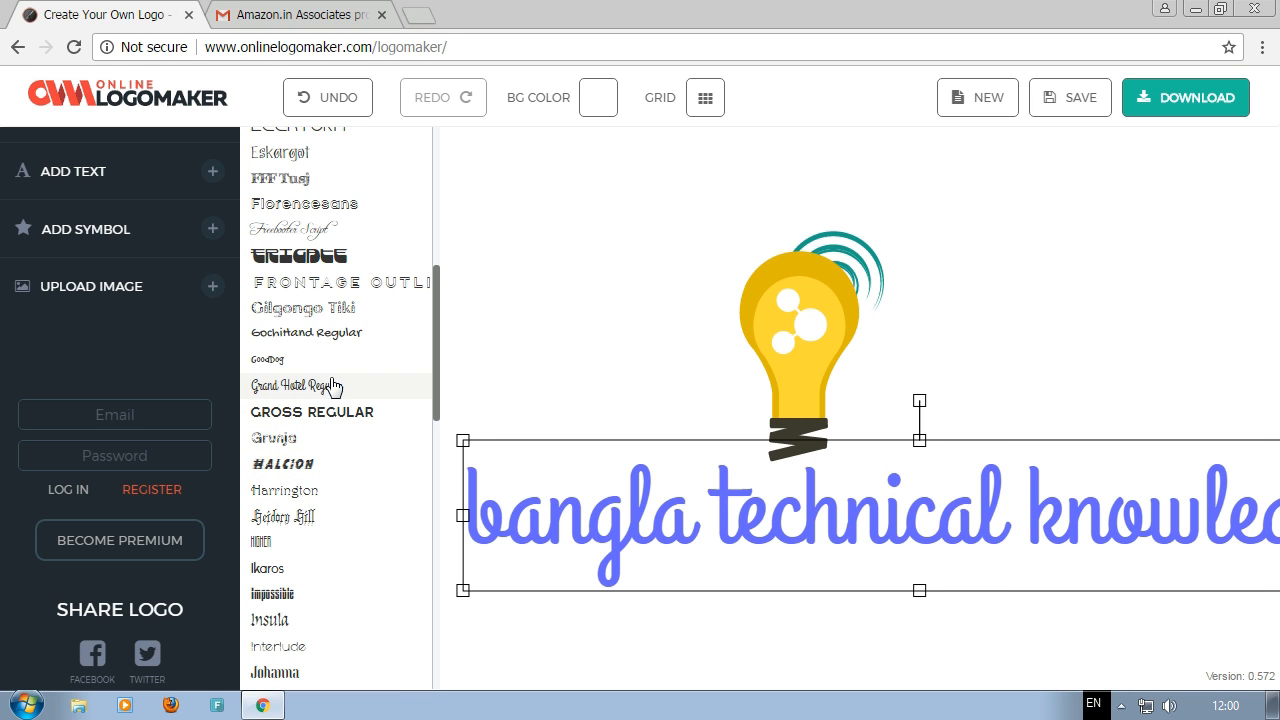
{"action": "left_click", "coordinate": [333, 386]}
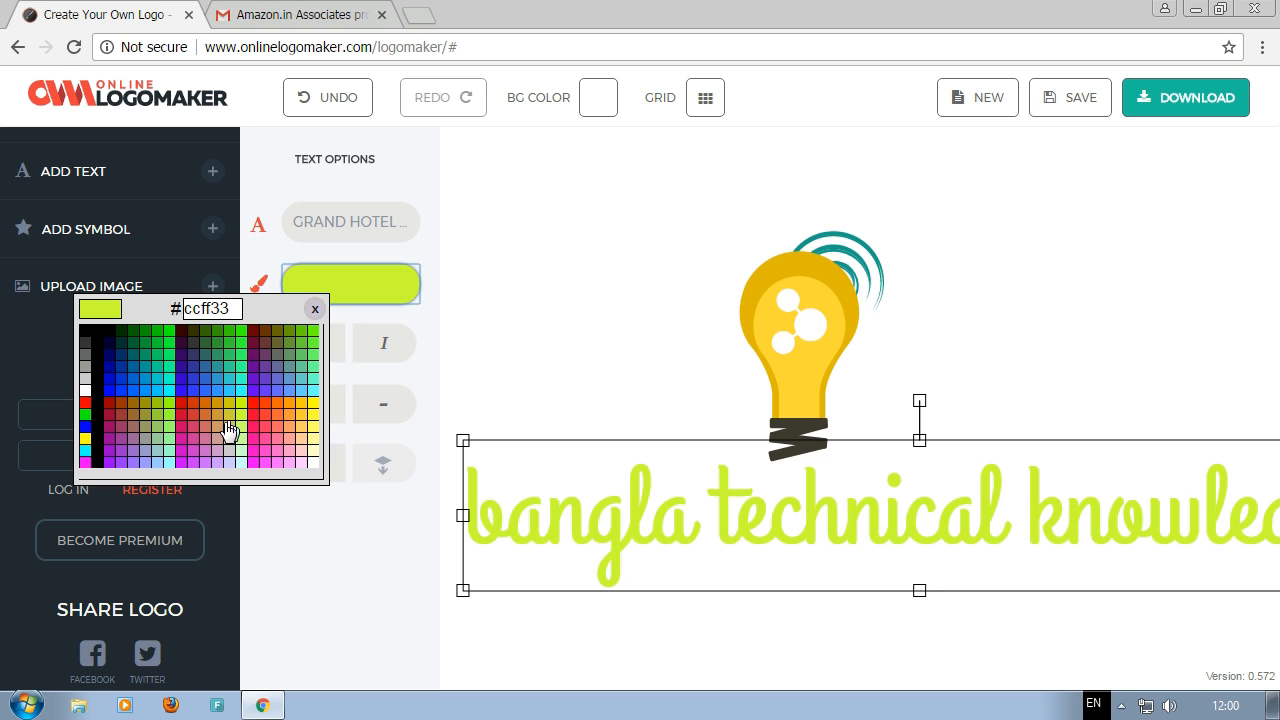
Colour the "bangla technical knowledge" text red and shrink it several steps to fit the canvas
{"action": "left_click", "coordinate": [188, 420]}
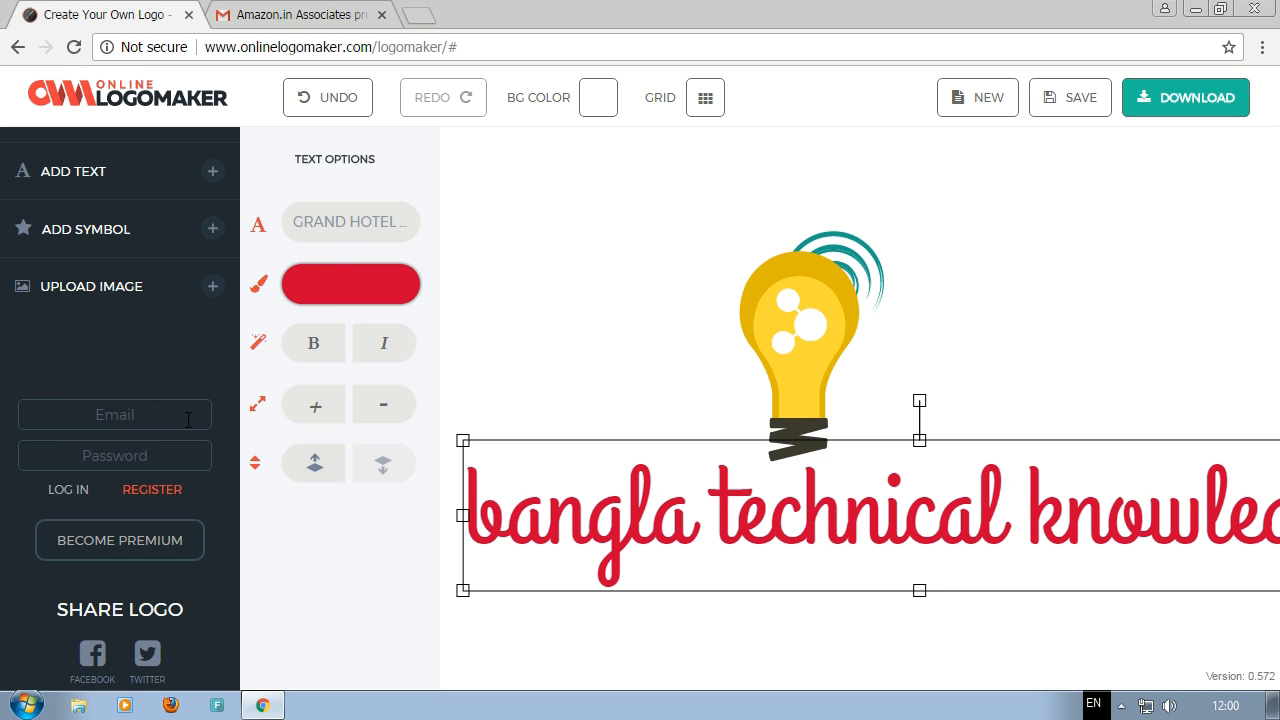
{"action": "left_click", "coordinate": [314, 407]}
{"action": "left_click", "coordinate": [402, 424]}
{"action": "left_click", "coordinate": [395, 420]}
{"action": "left_click", "coordinate": [393, 418]}
{"action": "left_click", "coordinate": [393, 418]}
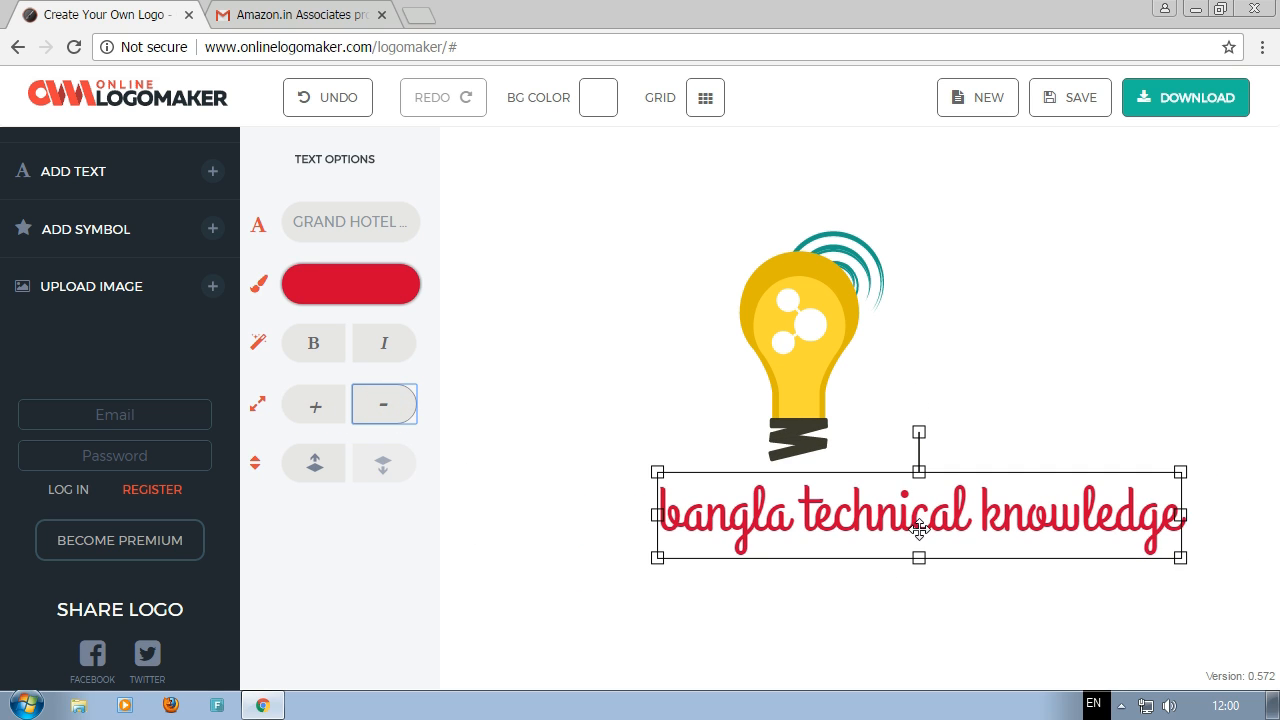
Centre the red text directly beneath the yellow light bulb, close to its base
{"action": "left_click_drag", "start_coordinate": [917, 528], "coordinate": [812, 509]}
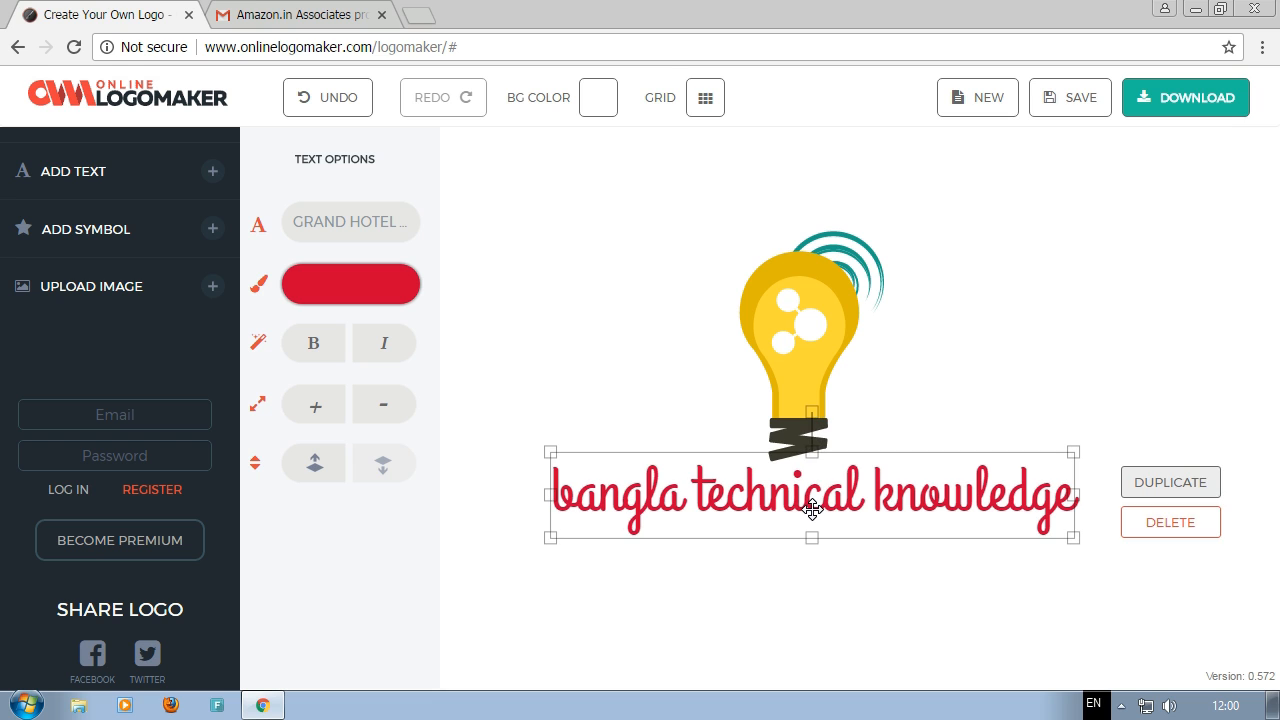
{"action": "left_click", "coordinate": [806, 585]}
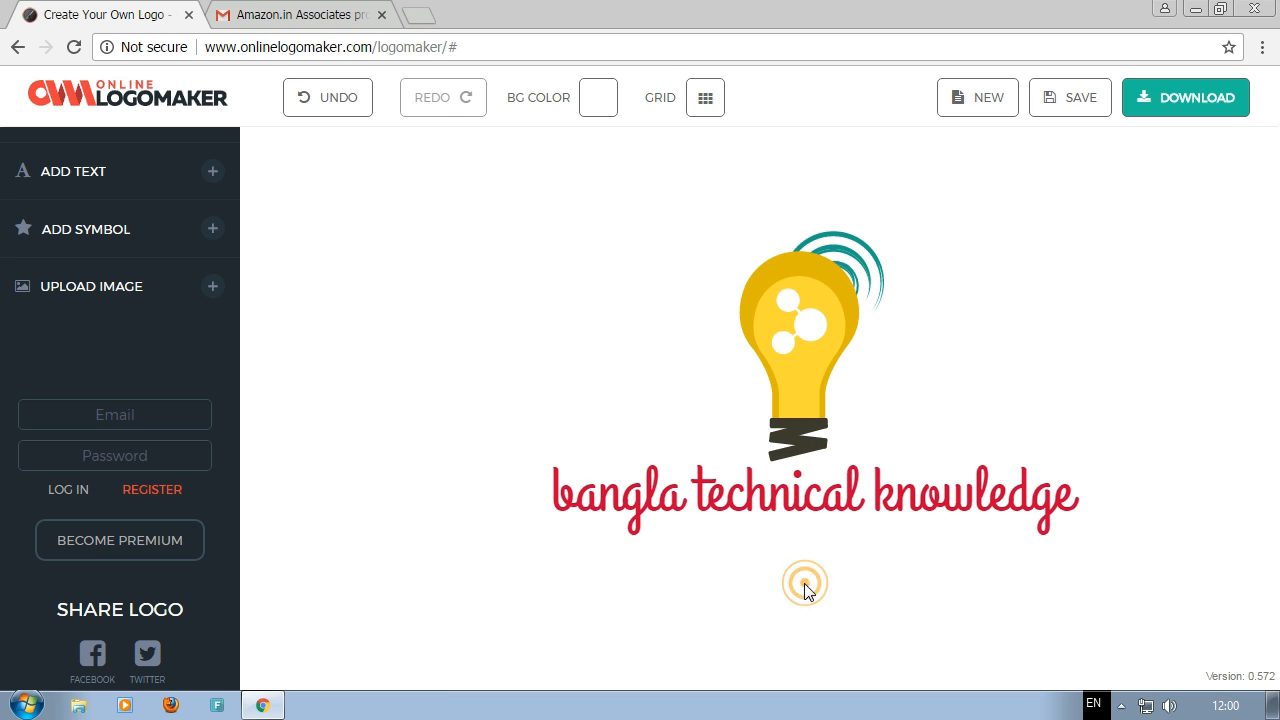
{"action": "left_click", "coordinate": [793, 496]}
{"action": "left_click_drag", "start_coordinate": [793, 496], "coordinate": [789, 482]}
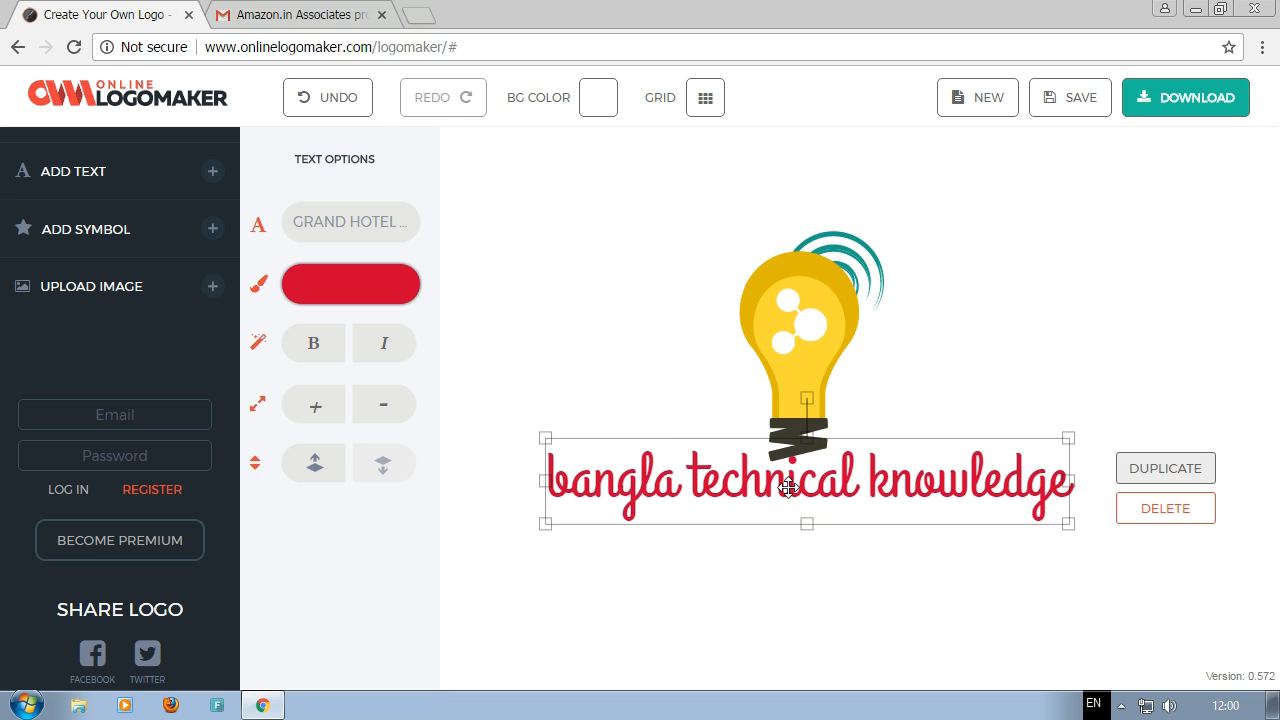
{"action": "left_click", "coordinate": [809, 563]}
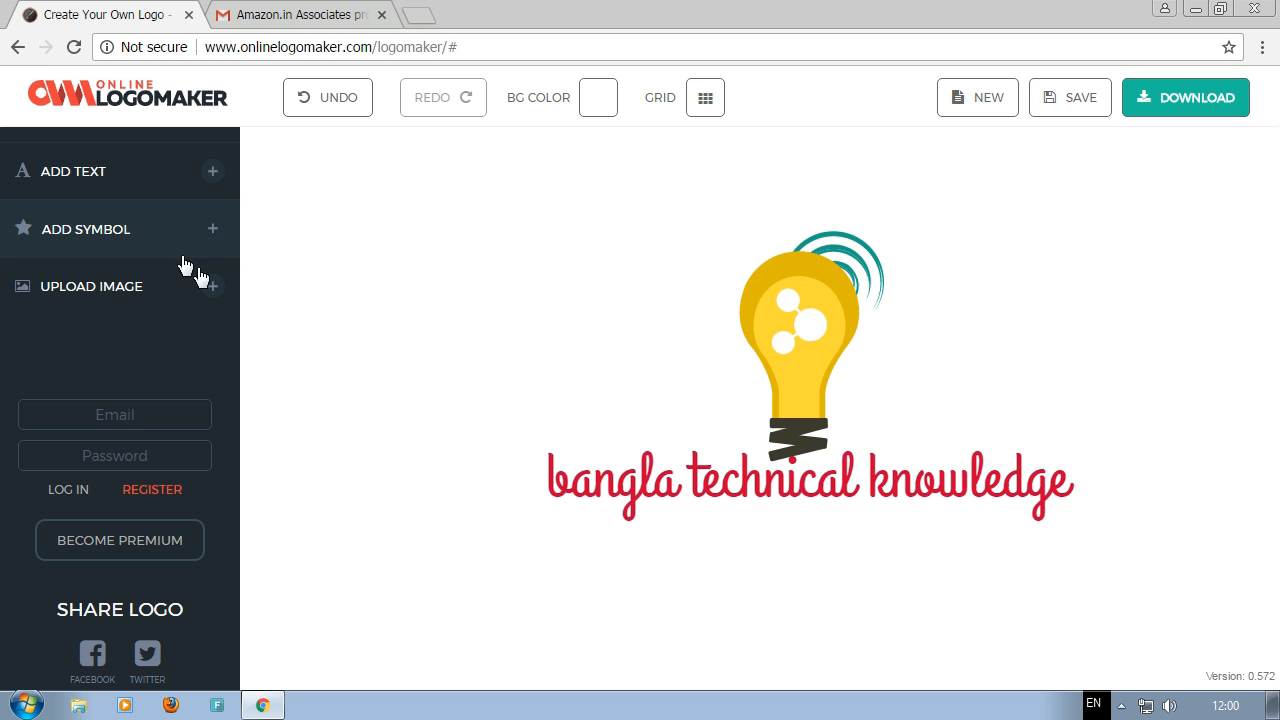
Add a second text reading "THE ULTIMATE TECH DOCTOR" and place it directly below the red "bangla technical knowledge" line
{"action": "left_click", "coordinate": [160, 179]}
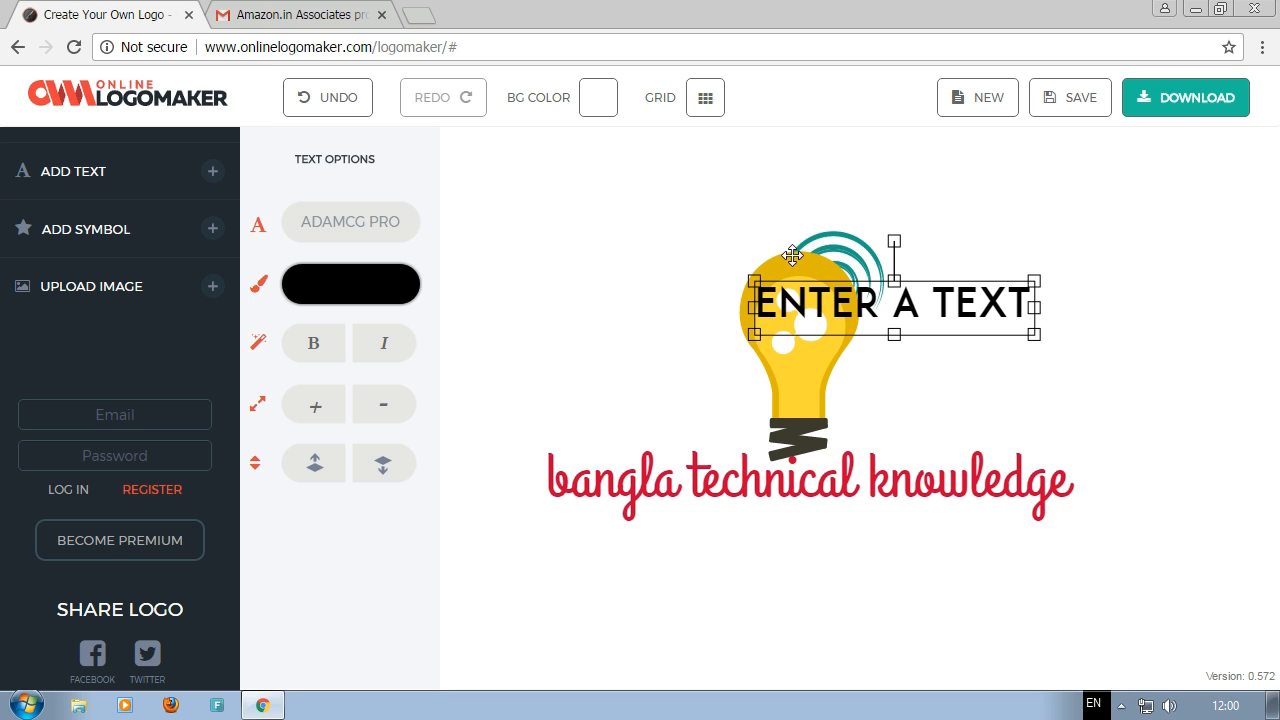
{"action": "left_click_drag", "start_coordinate": [809, 299], "coordinate": [663, 196]}
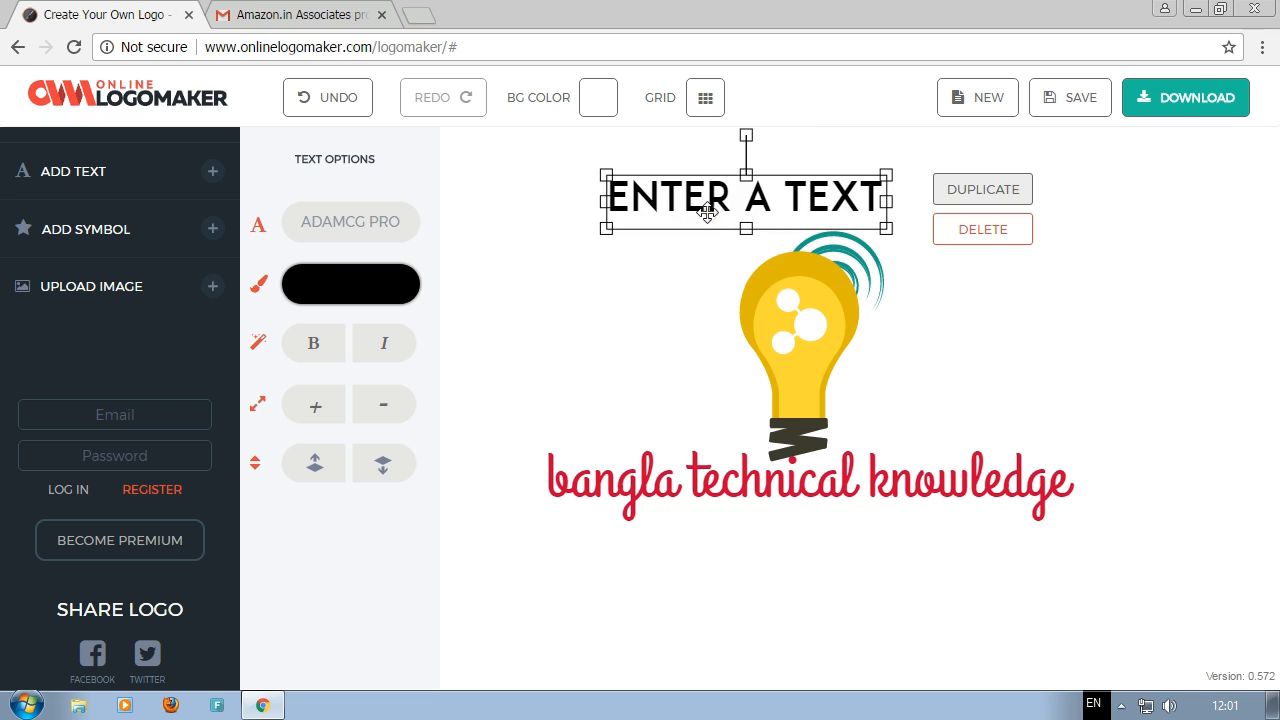
{"action": "left_click", "coordinate": [708, 205]}
{"action": "left_click", "coordinate": [872, 198]}
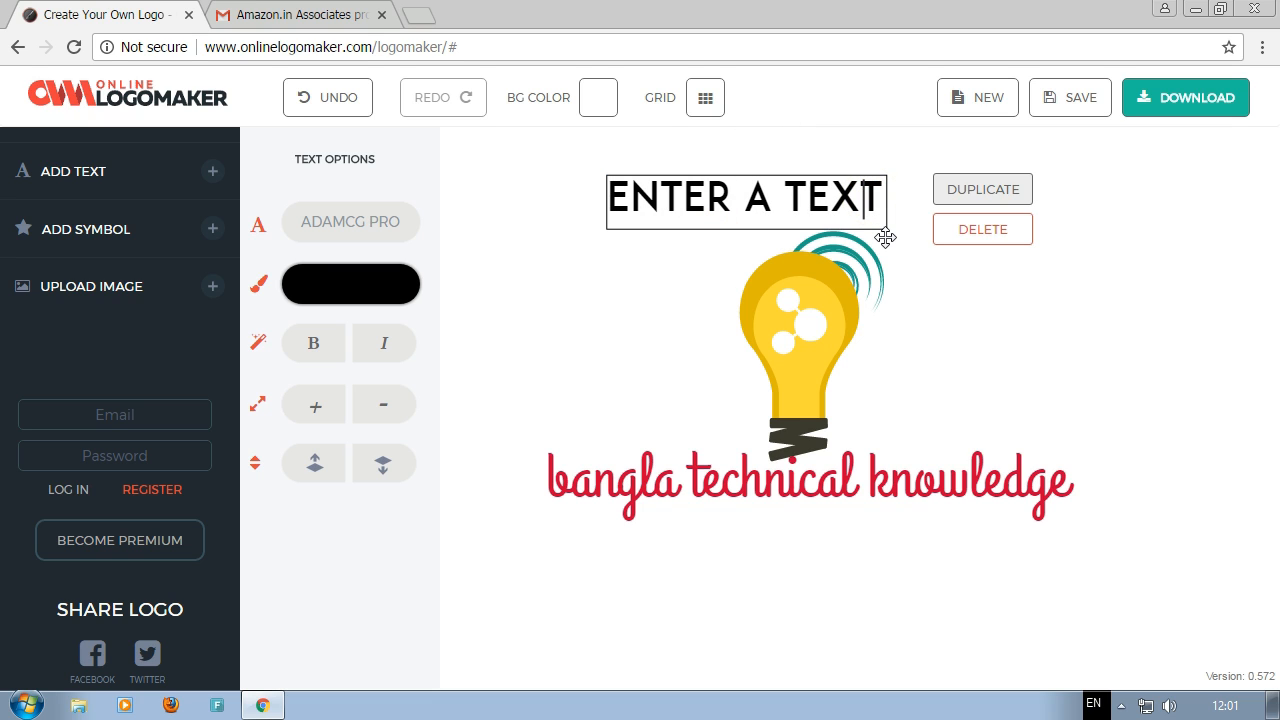
{"action": "key", "text": "Delete"}
{"action": "key", "text": "BackSpace"}
{"action": "key", "text": "BackSpace"}
{"action": "key", "text": "BackSpace"}
{"action": "key", "text": "BackSpace"}
{"action": "key", "text": "BackSpace"}
{"action": "key", "text": "BackSpace"}
{"action": "key", "text": "BackSpace"}
{"action": "key", "text": "BackSpace"}
{"action": "key", "text": "BackSpace"}
{"action": "key", "text": "BackSpace"}
{"action": "key", "text": "BackSpace"}
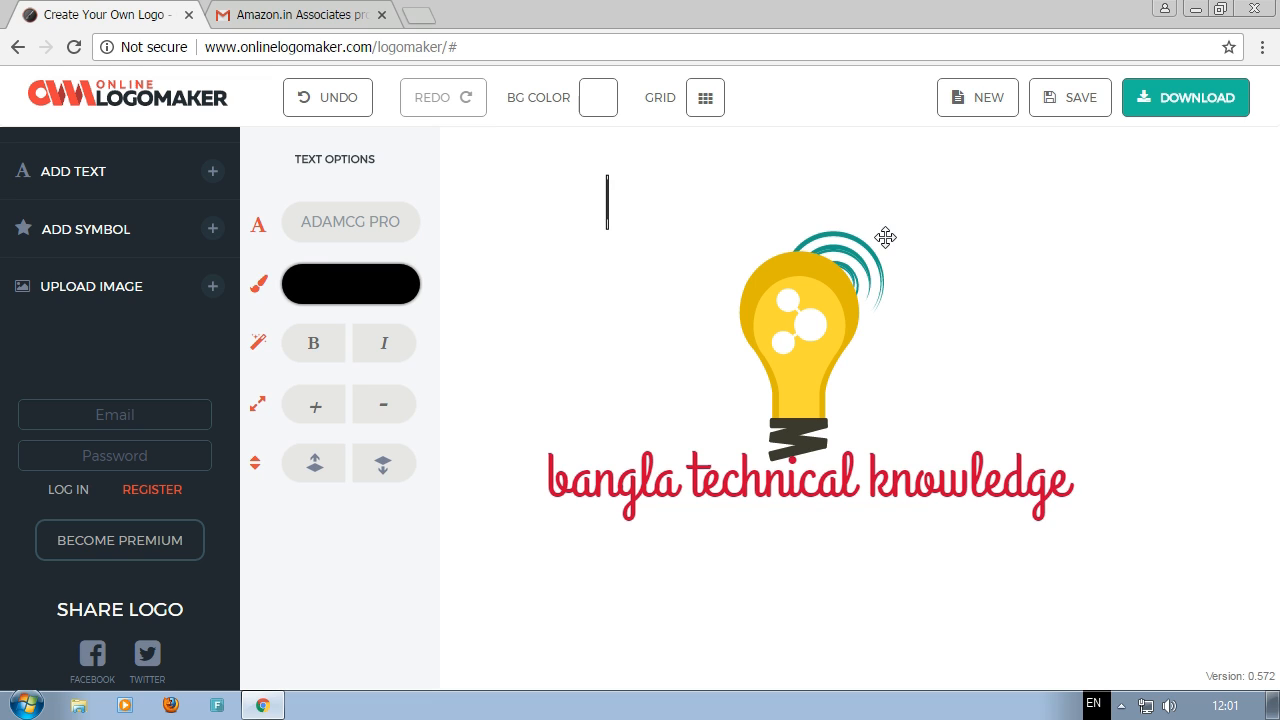
{"action": "type", "text": "TH E"}
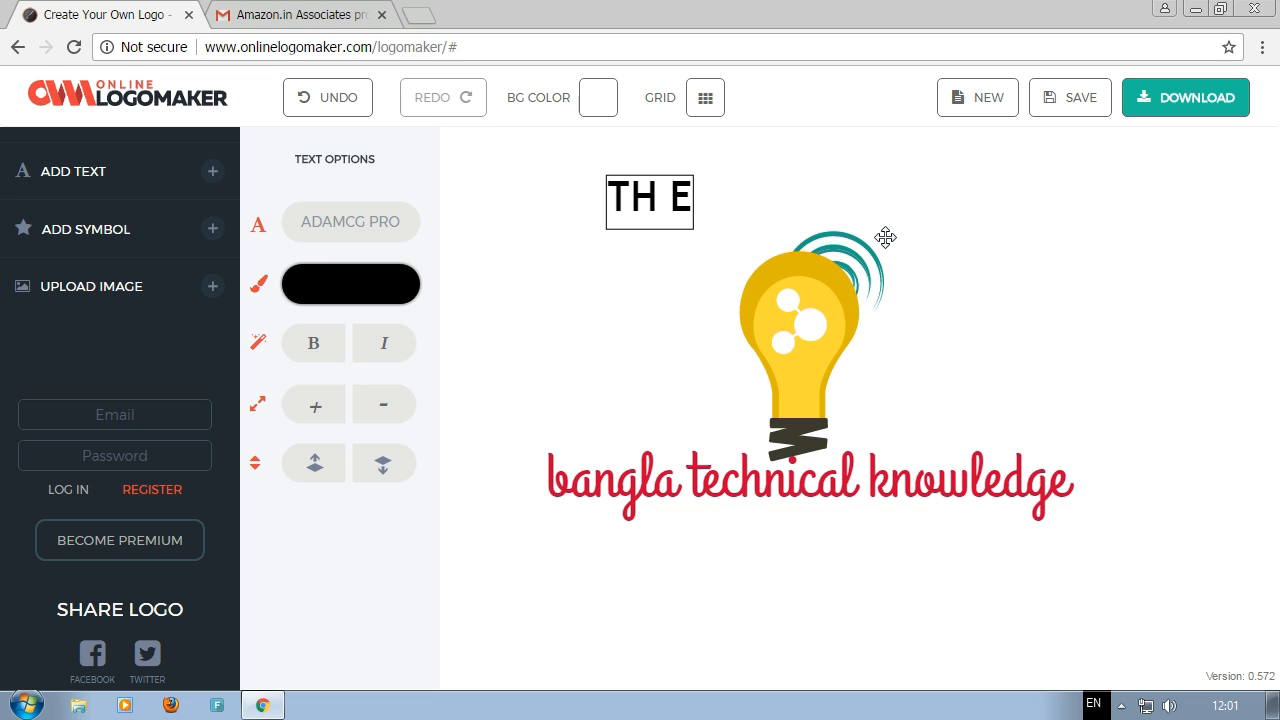
{"action": "key", "text": "BackSpace"}
{"action": "key", "text": "BackSpace"}
{"action": "type", "text": "E ULTIMATE "}
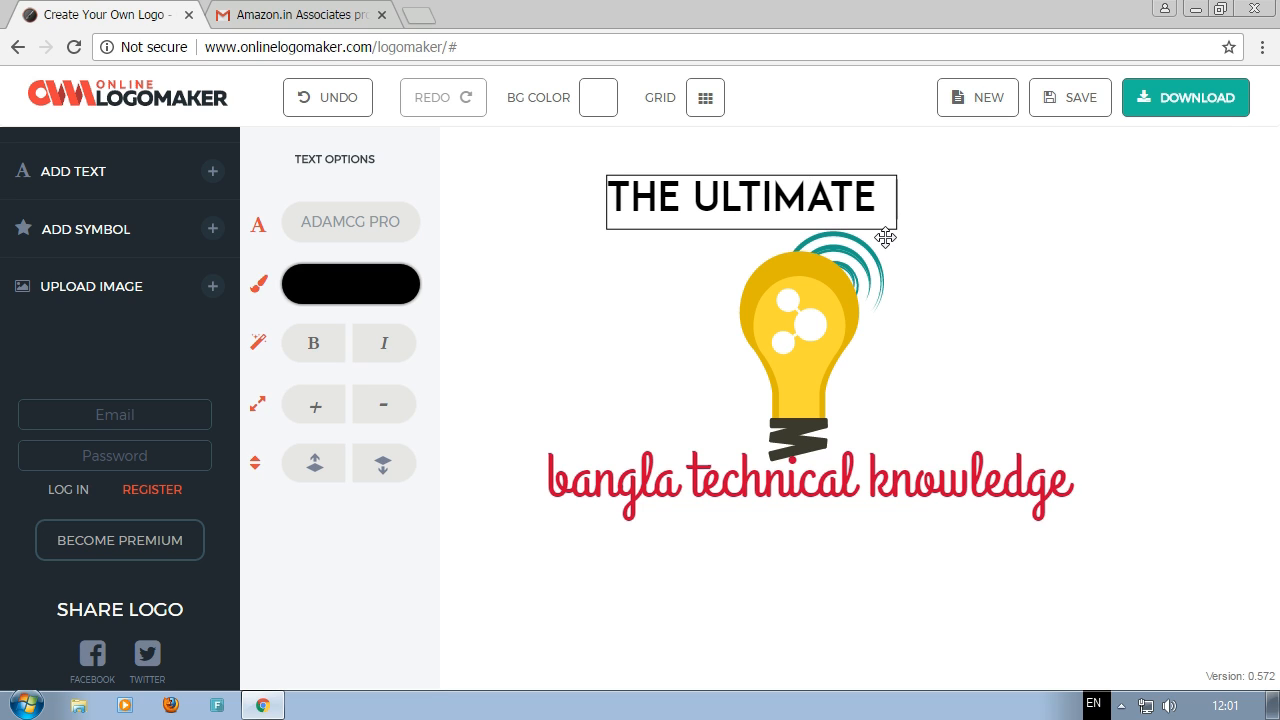
{"action": "type", "text": "TECH N"}
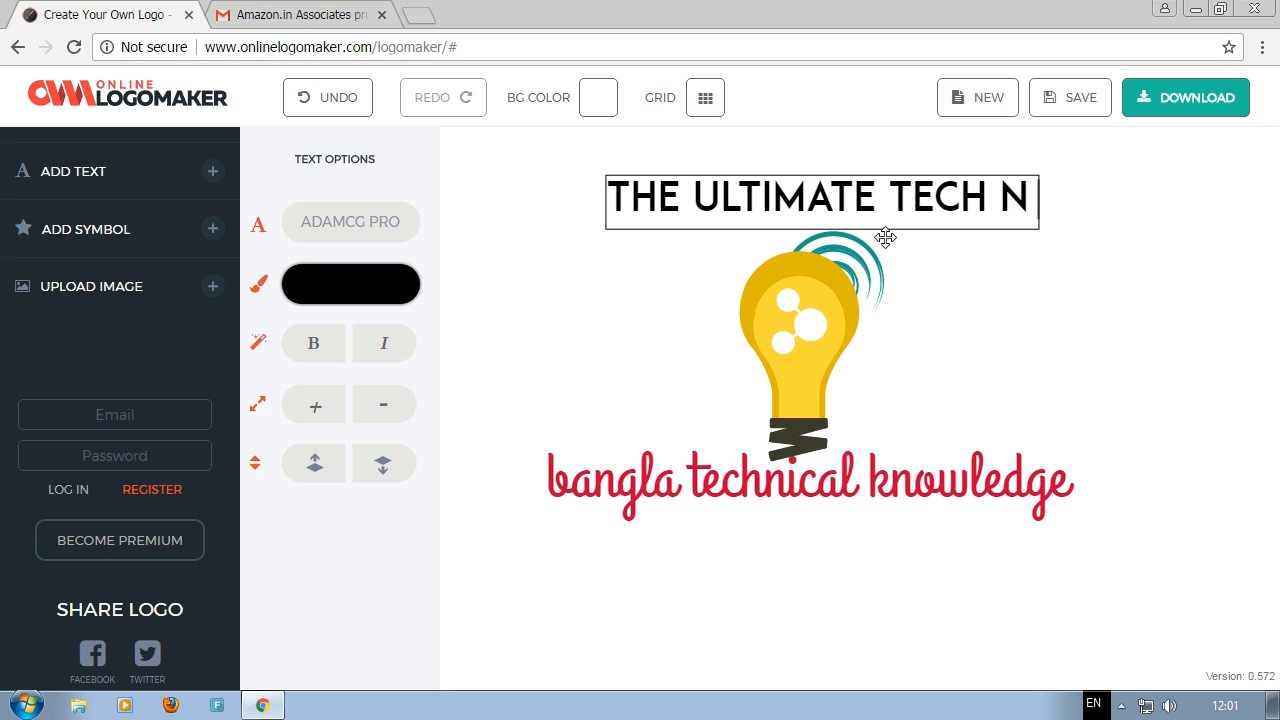
{"action": "key", "text": "BackSpace"}
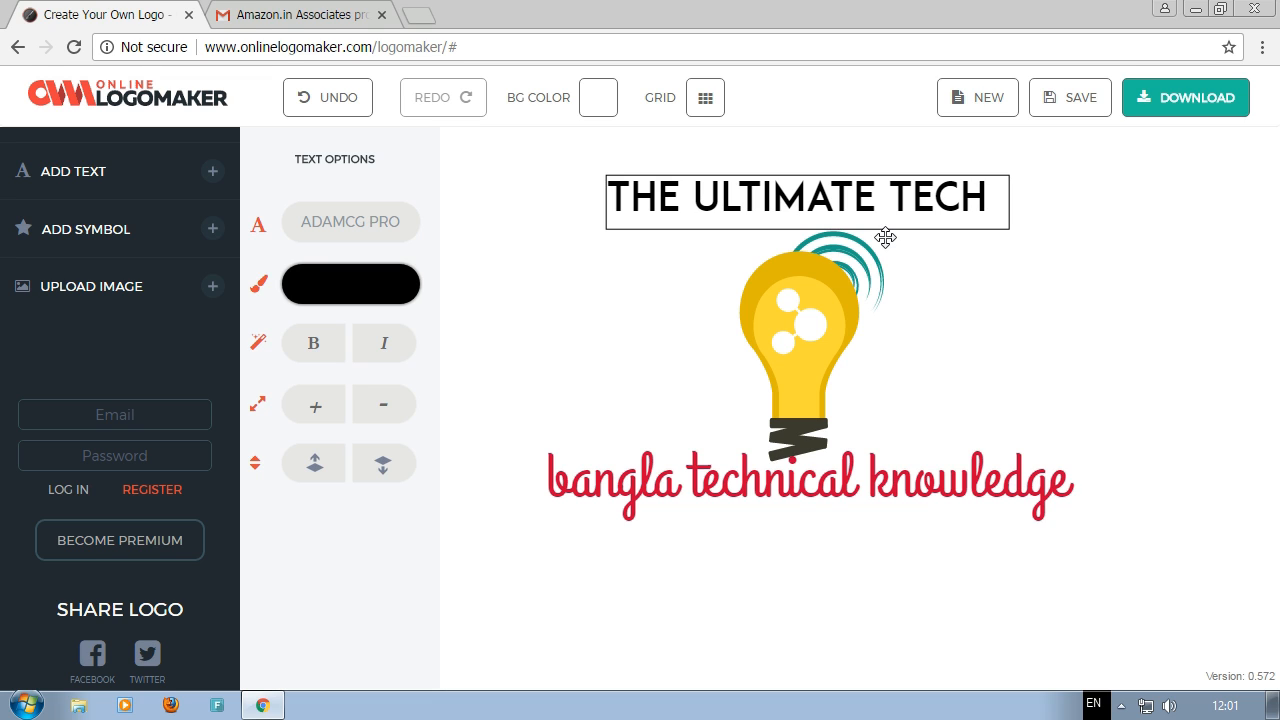
{"action": "type", "text": "DOCTOR"}
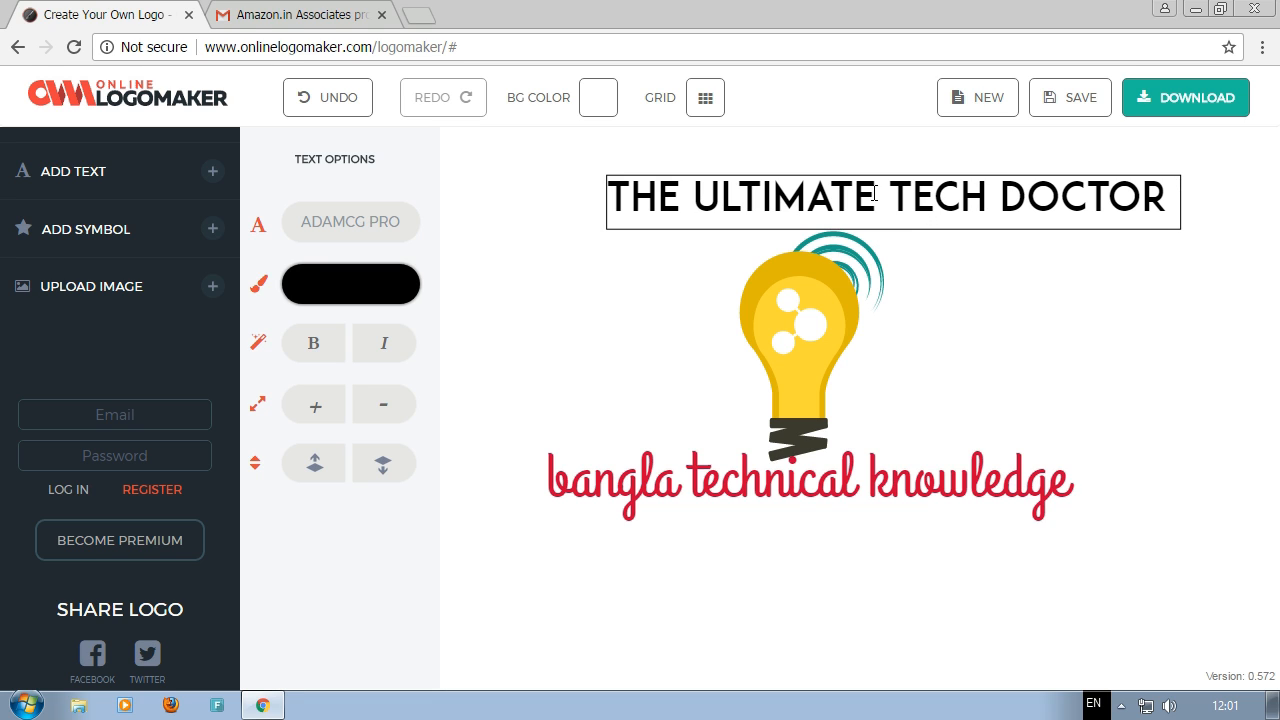
{"action": "left_click", "coordinate": [509, 306]}
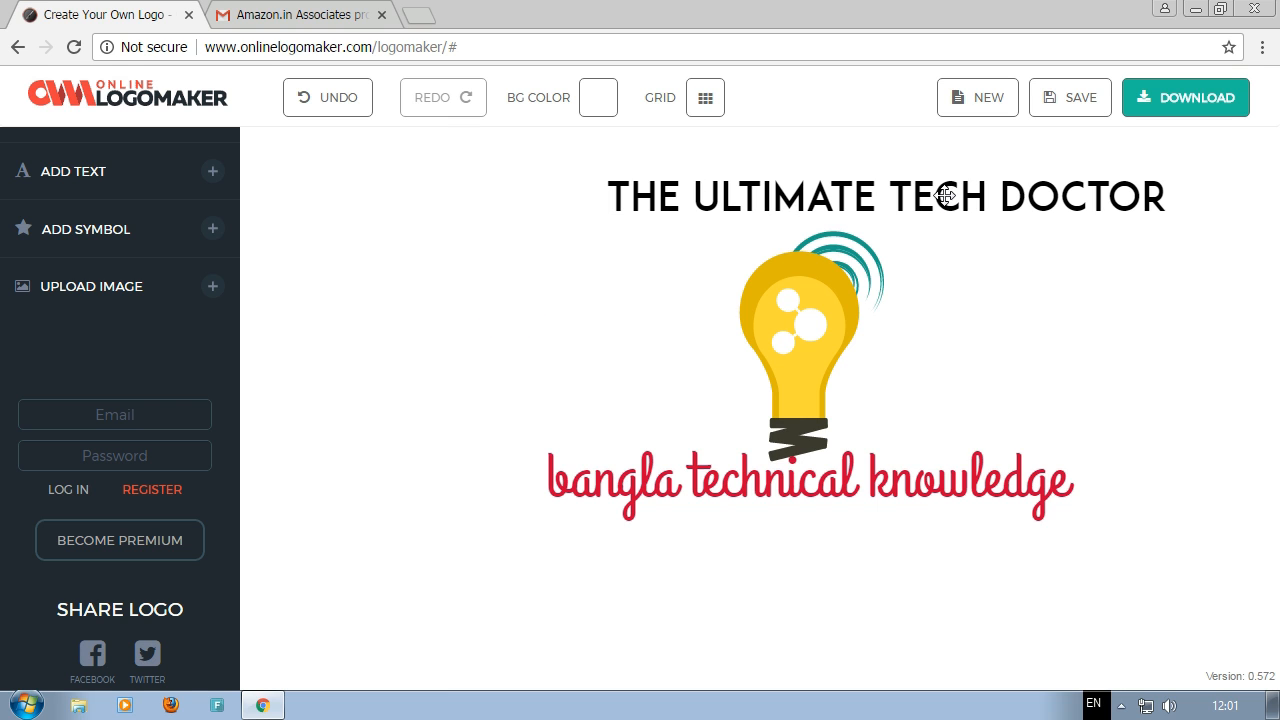
{"action": "left_click_drag", "start_coordinate": [928, 192], "coordinate": [845, 521]}
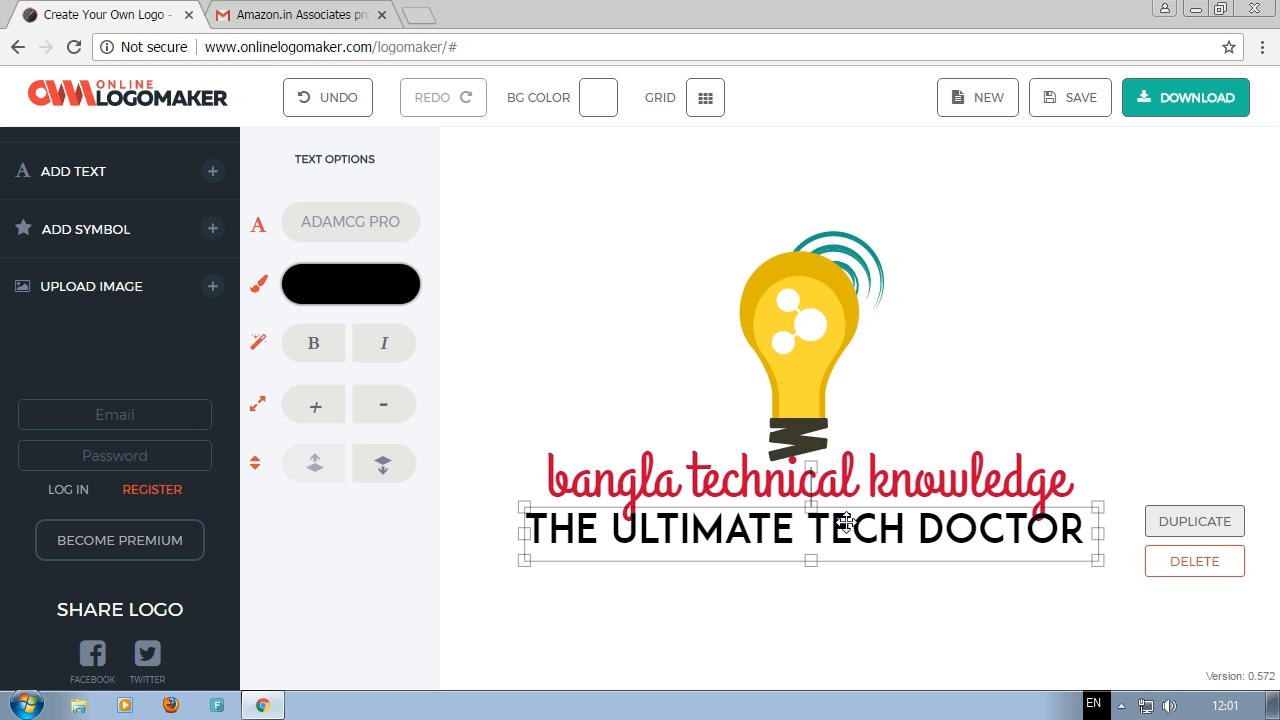
Shrink the "THE ULTIMATE TECH DOCTOR" tagline until it is narrower than the red text and nudge it slightly up and left beneath it
{"action": "left_click", "coordinate": [322, 416]}
{"action": "left_click", "coordinate": [322, 416]}
{"action": "left_click", "coordinate": [379, 416]}
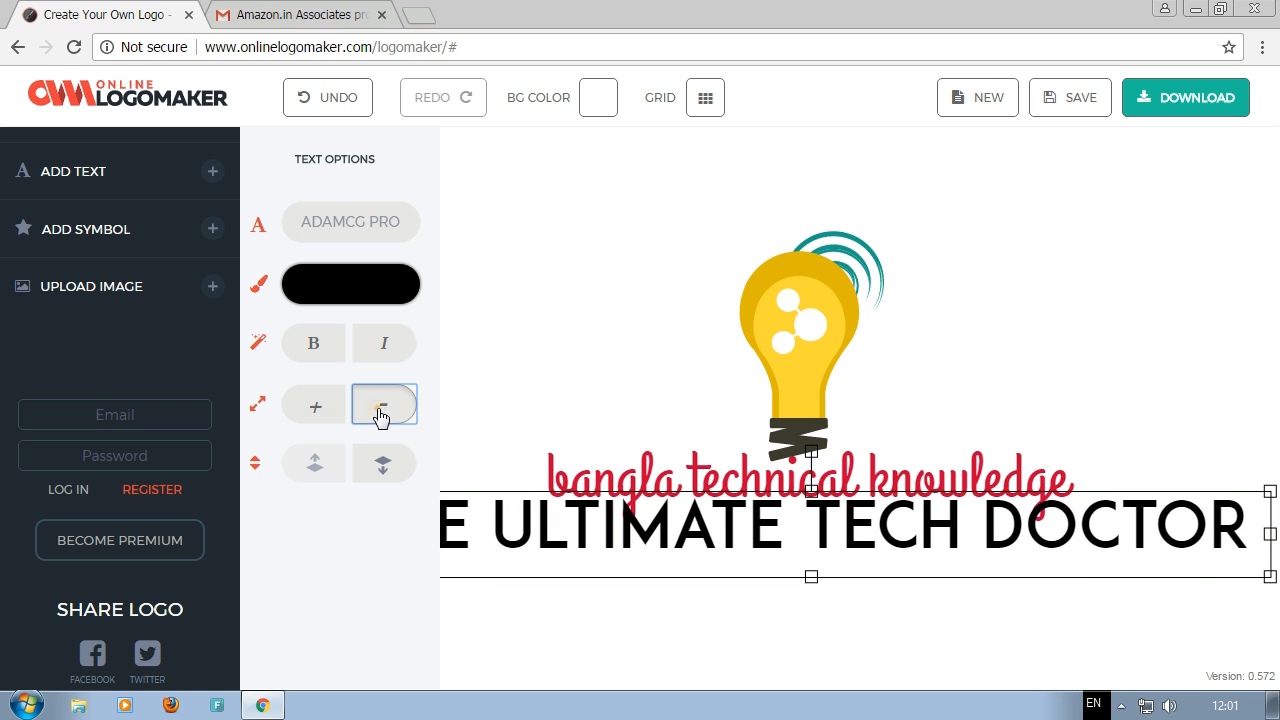
{"action": "left_click", "coordinate": [380, 416]}
{"action": "left_click", "coordinate": [380, 416]}
{"action": "left_click", "coordinate": [380, 416]}
{"action": "left_click", "coordinate": [380, 416]}
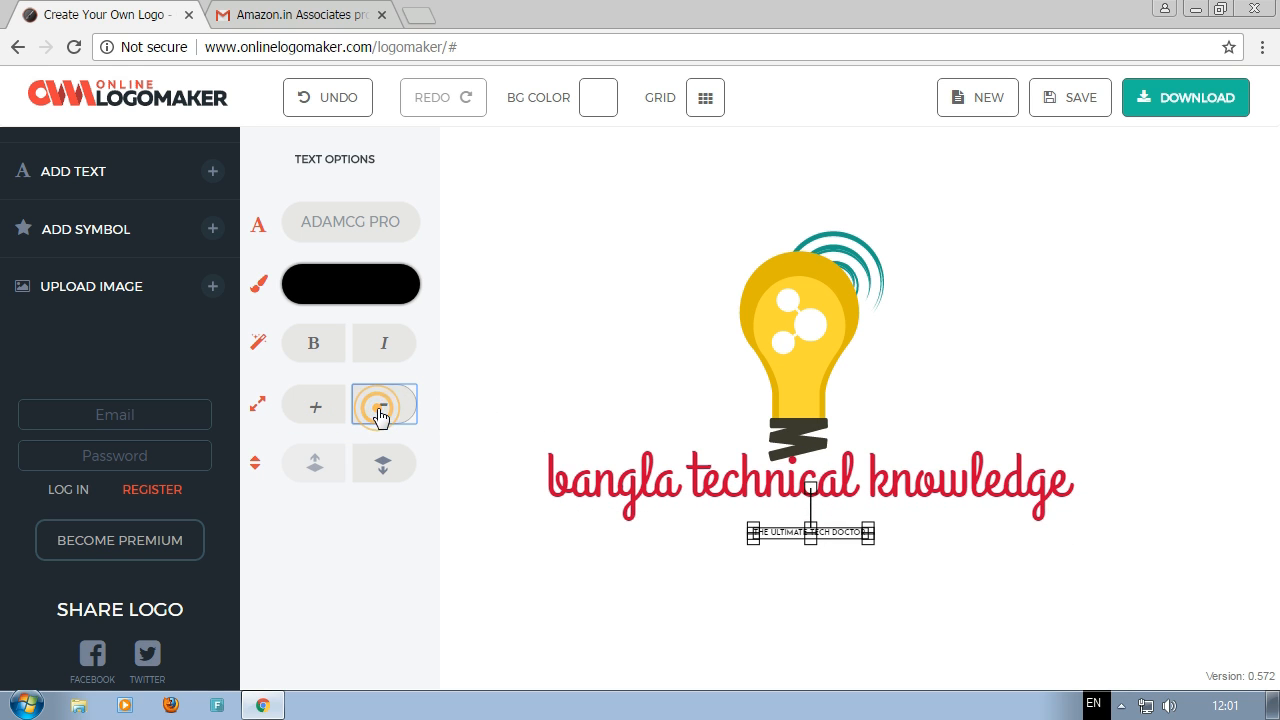
{"action": "left_click", "coordinate": [320, 415]}
{"action": "left_click", "coordinate": [320, 416]}
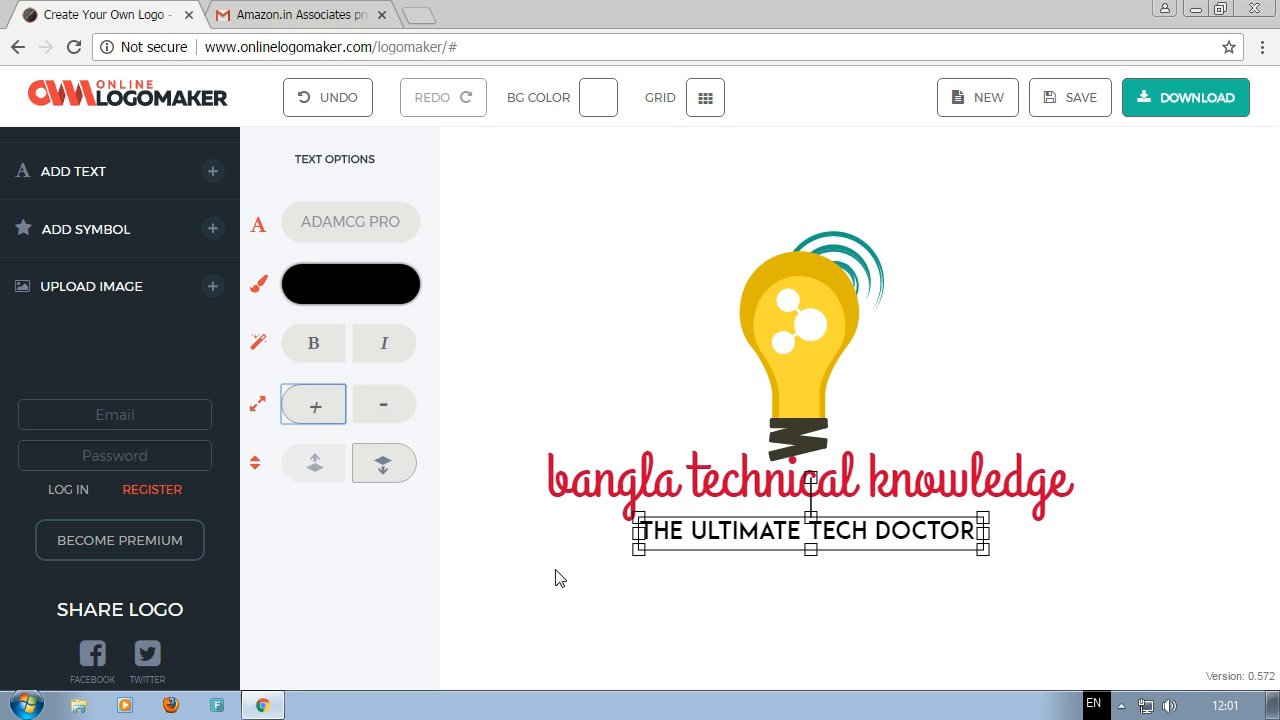
{"action": "left_click_drag", "start_coordinate": [800, 547], "coordinate": [794, 543]}
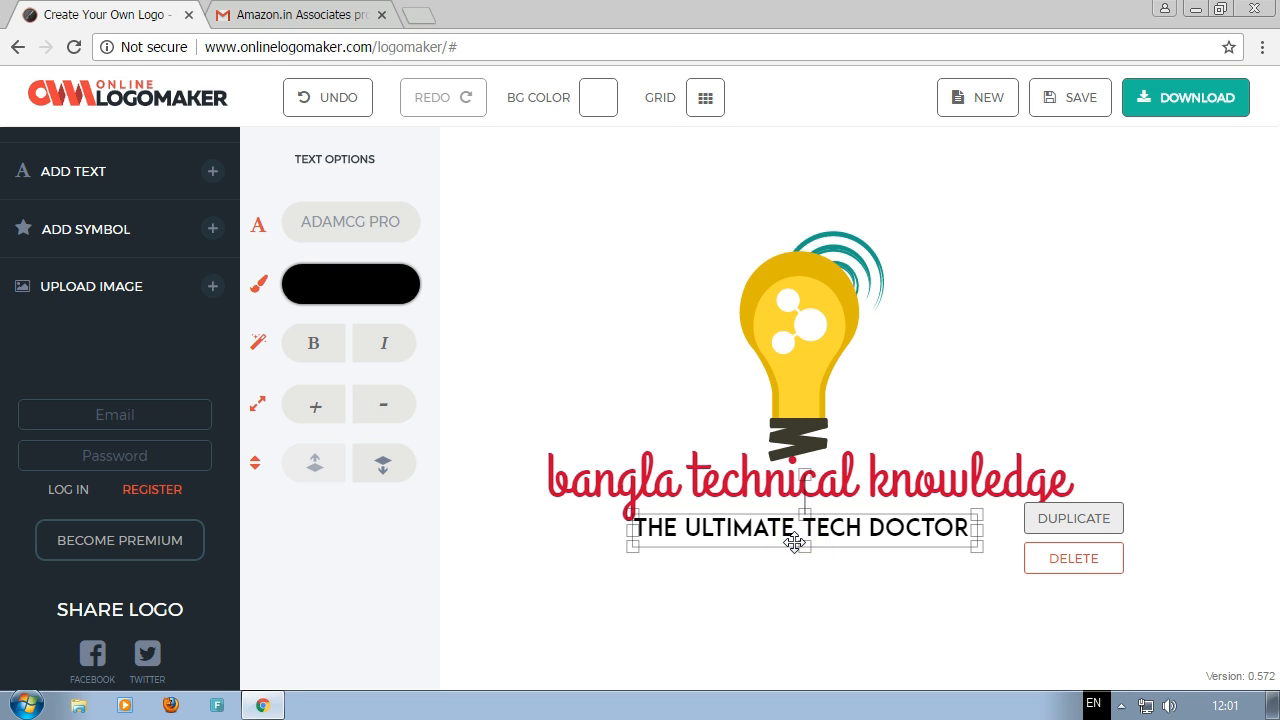
{"action": "left_click", "coordinate": [784, 608]}
Colour the "THE ULTIMATE TECH DOCTOR" tagline blue (#0000cc) and deselect it
{"action": "left_click", "coordinate": [791, 525]}
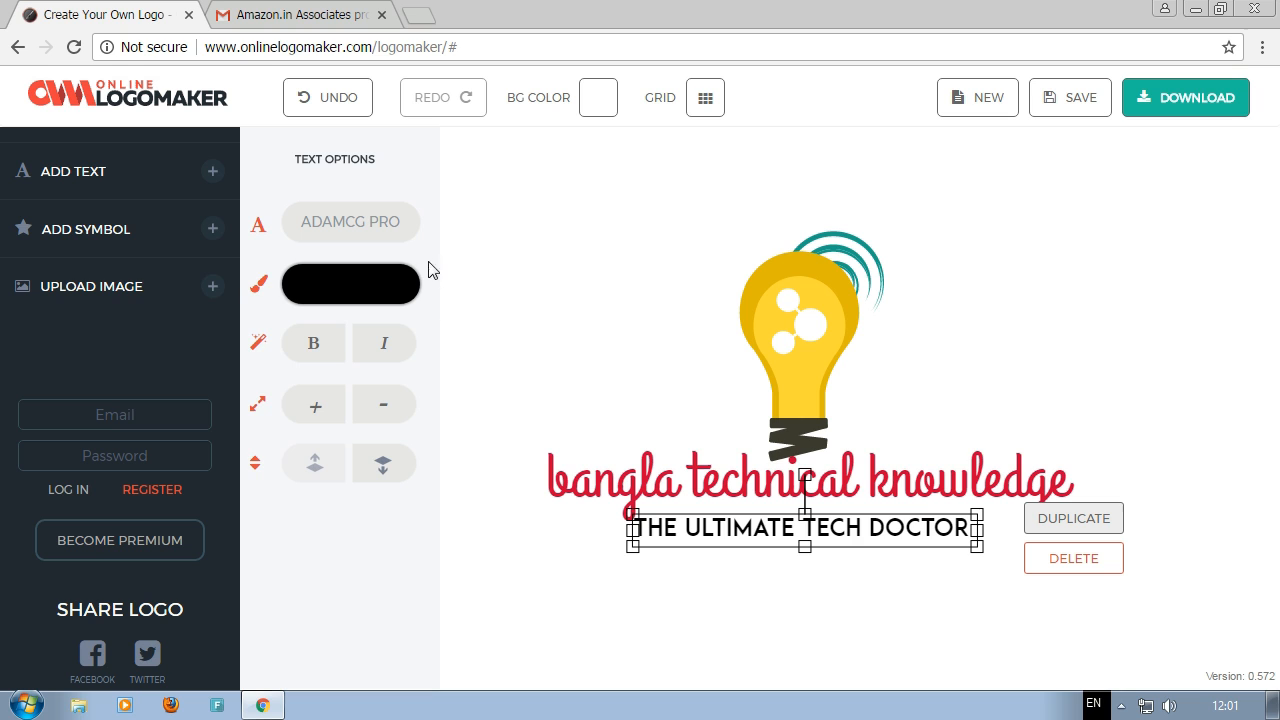
{"action": "left_click", "coordinate": [380, 289]}
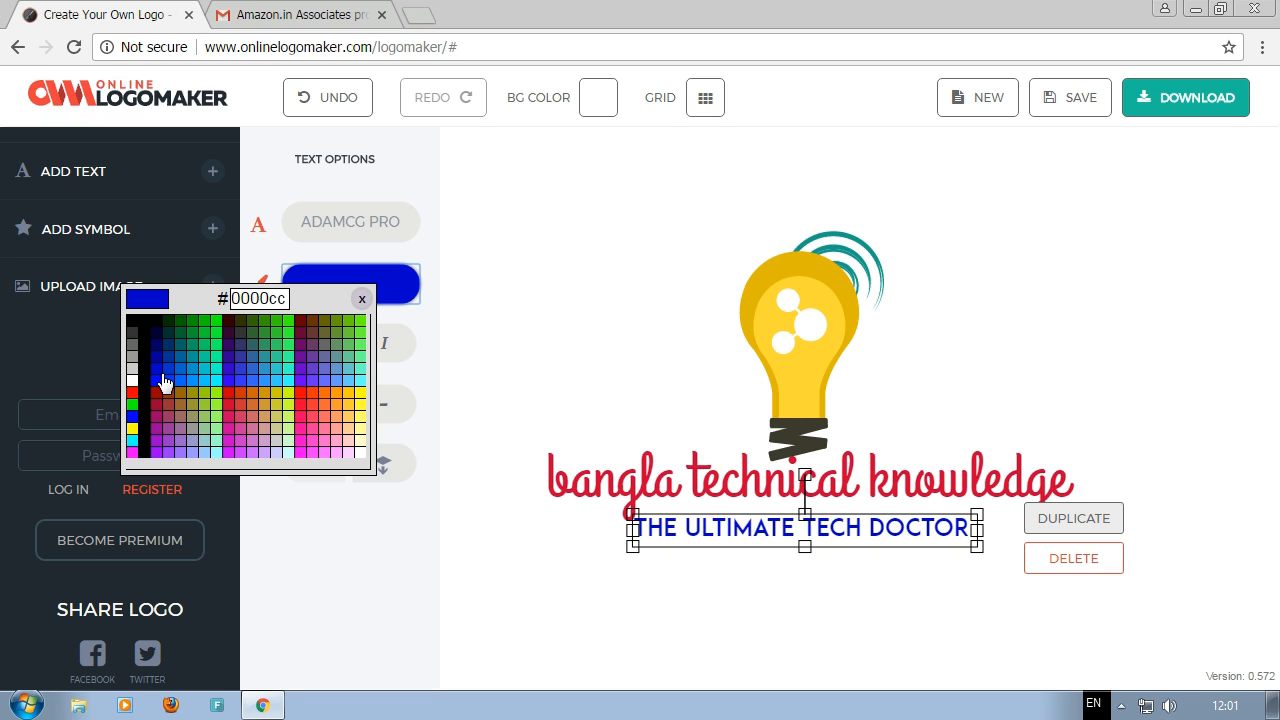
{"action": "left_click", "coordinate": [164, 381]}
{"action": "left_click", "coordinate": [660, 302]}
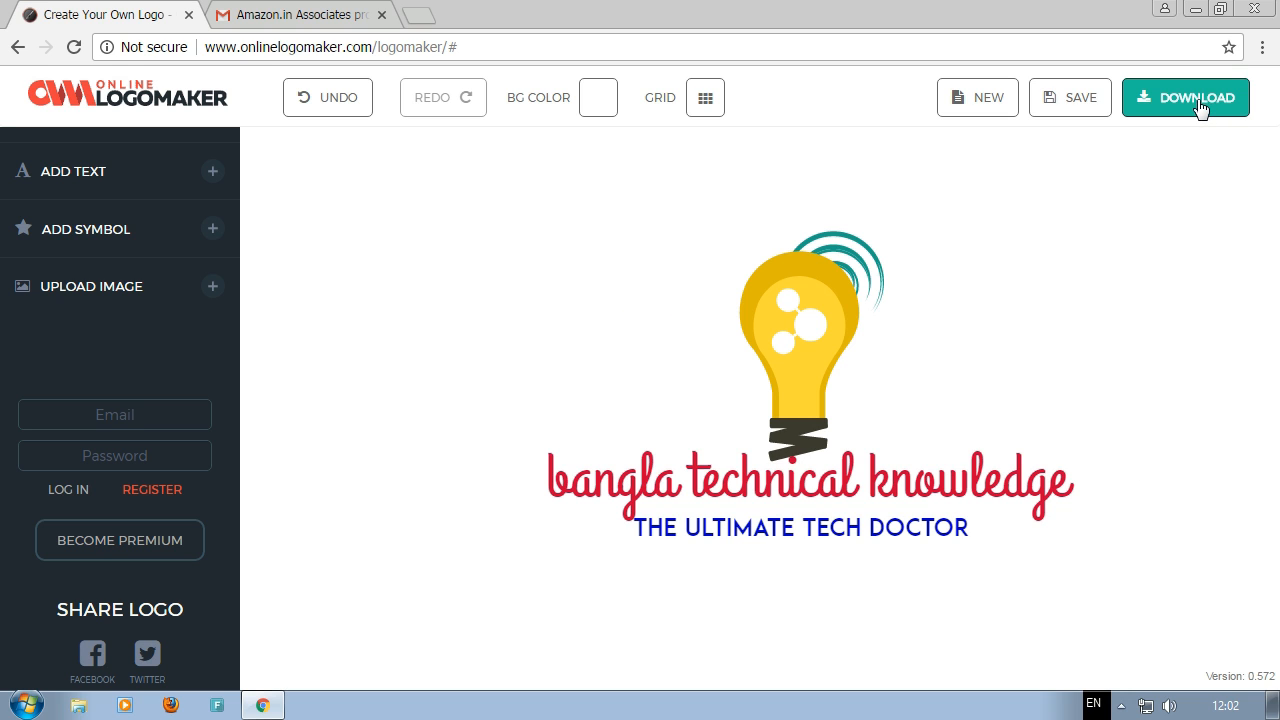
Try to save the project and proceed to the download page for the finished logo
{"action": "left_click", "coordinate": [1080, 108]}
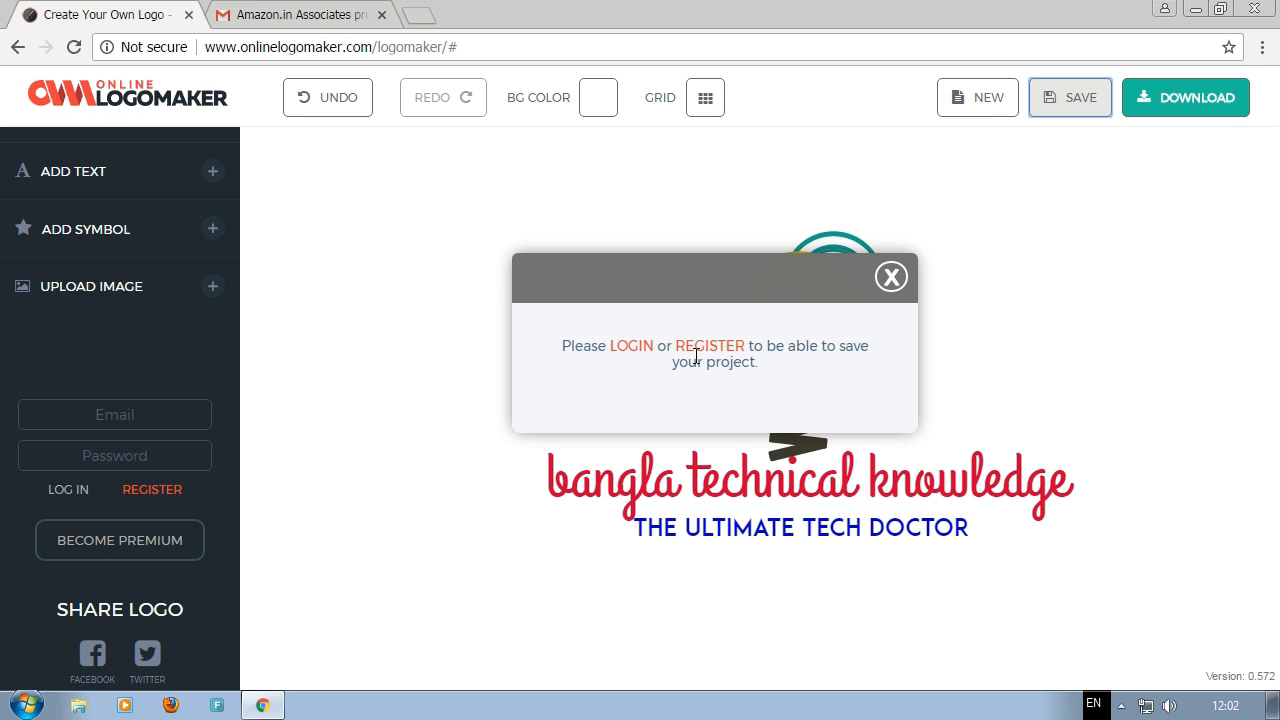
{"action": "left_click", "coordinate": [890, 280]}
{"action": "left_click", "coordinate": [1190, 97]}
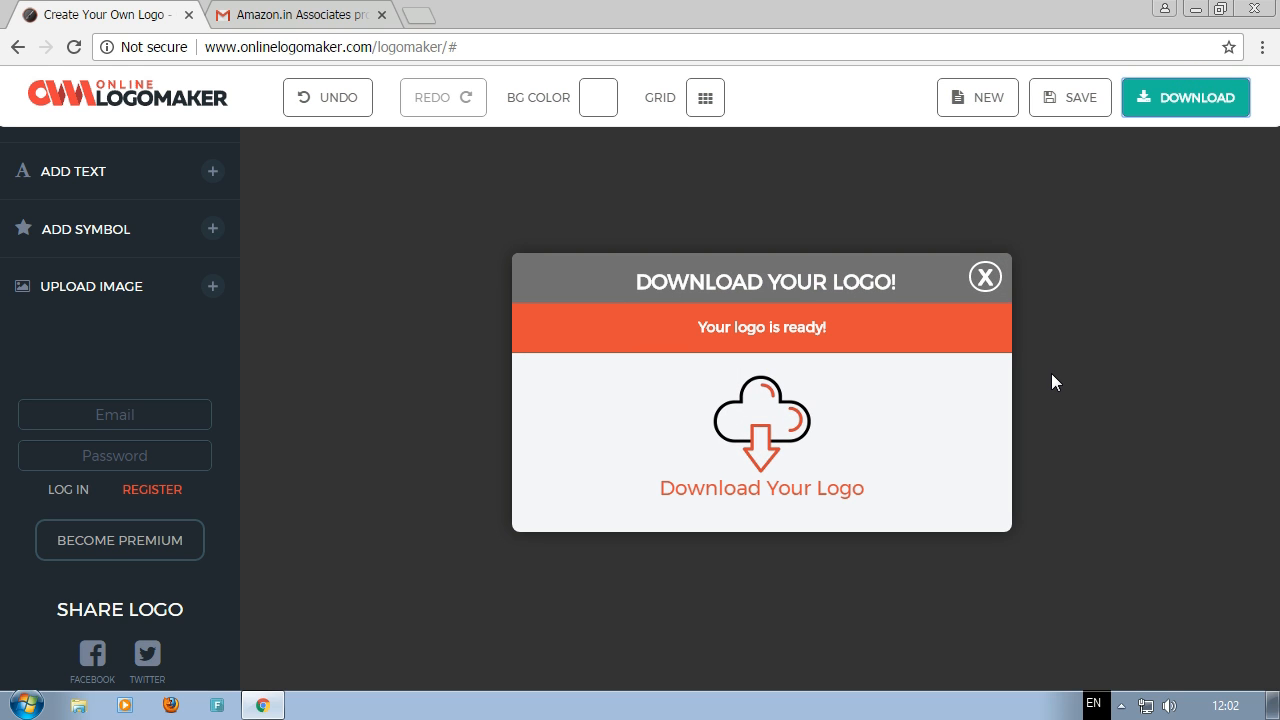
{"action": "left_click", "coordinate": [766, 490]}
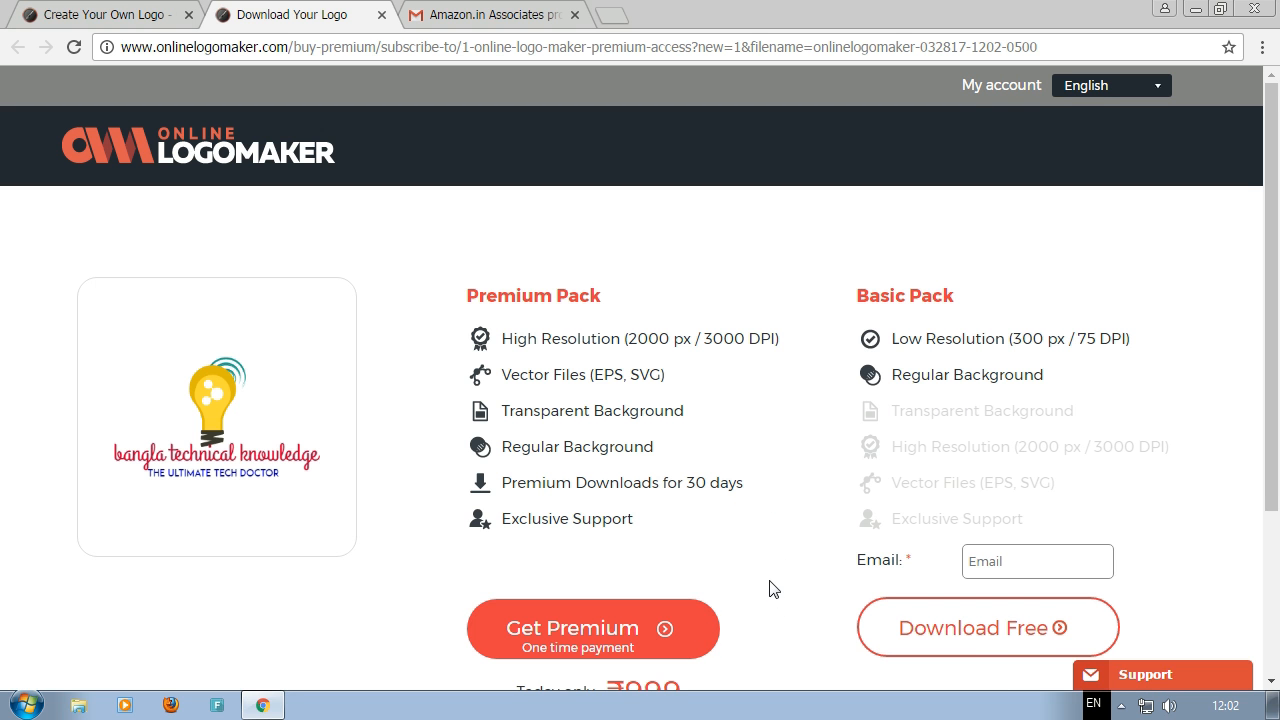
Compare the Premium Pack and Basic Pack on price, resolution, background options and download period
{"action": "scroll", "coordinate": [771, 589], "scroll_direction": "down", "scroll_amount": 2}
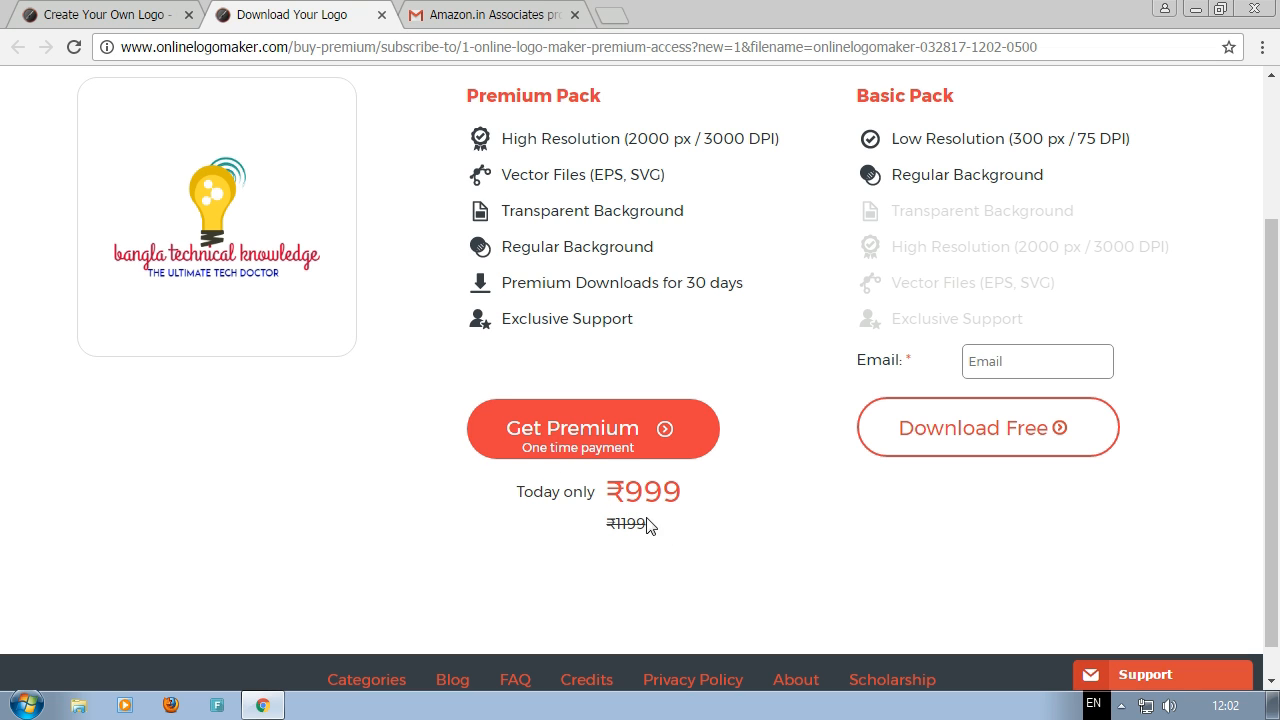
{"action": "scroll", "coordinate": [680, 486], "scroll_direction": "up", "scroll_amount": 1}
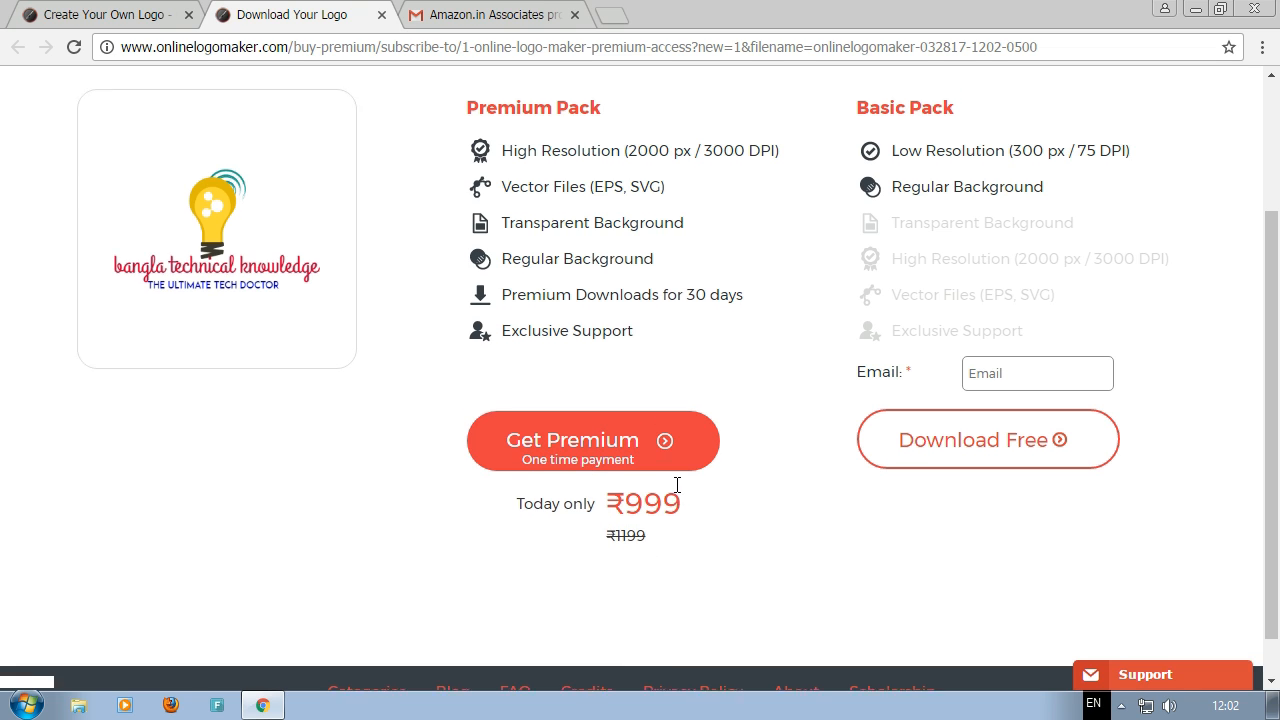
{"action": "left_click_drag", "start_coordinate": [622, 256], "coordinate": [769, 253]}
{"action": "left_click", "coordinate": [769, 253]}
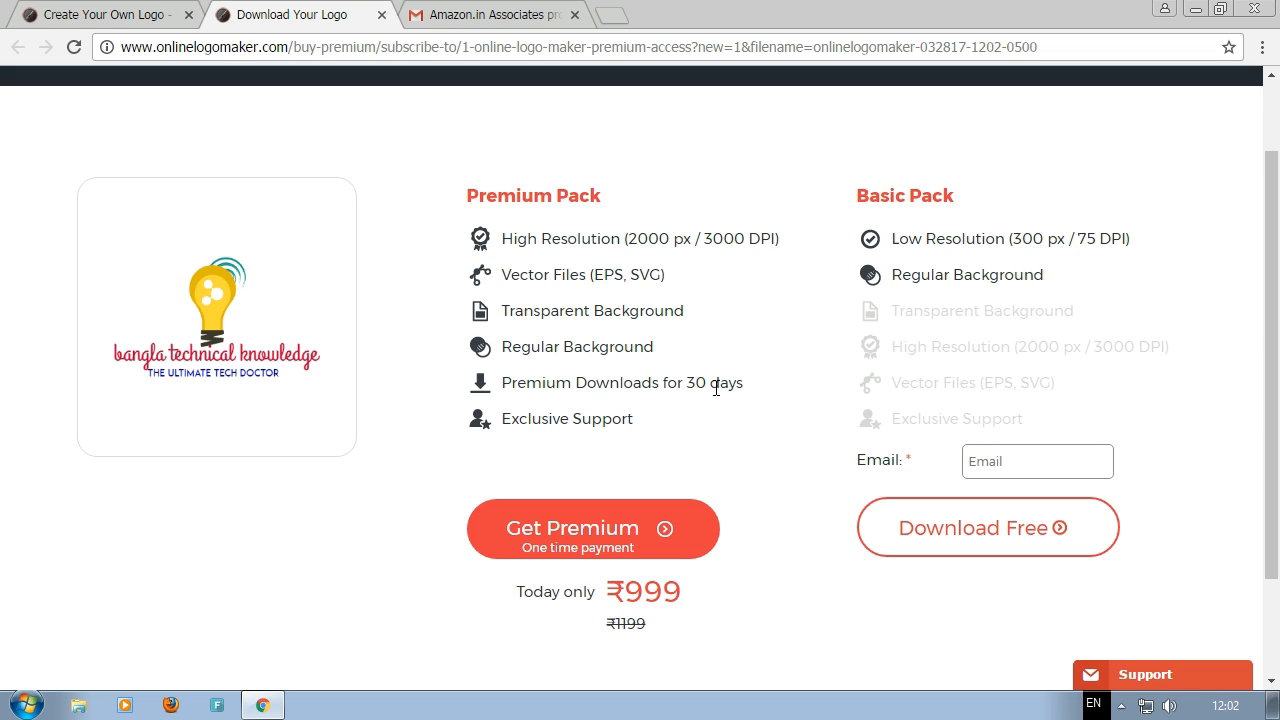
{"action": "left_click", "coordinate": [743, 388]}
{"action": "left_click_drag", "start_coordinate": [1130, 239], "coordinate": [1015, 244]}
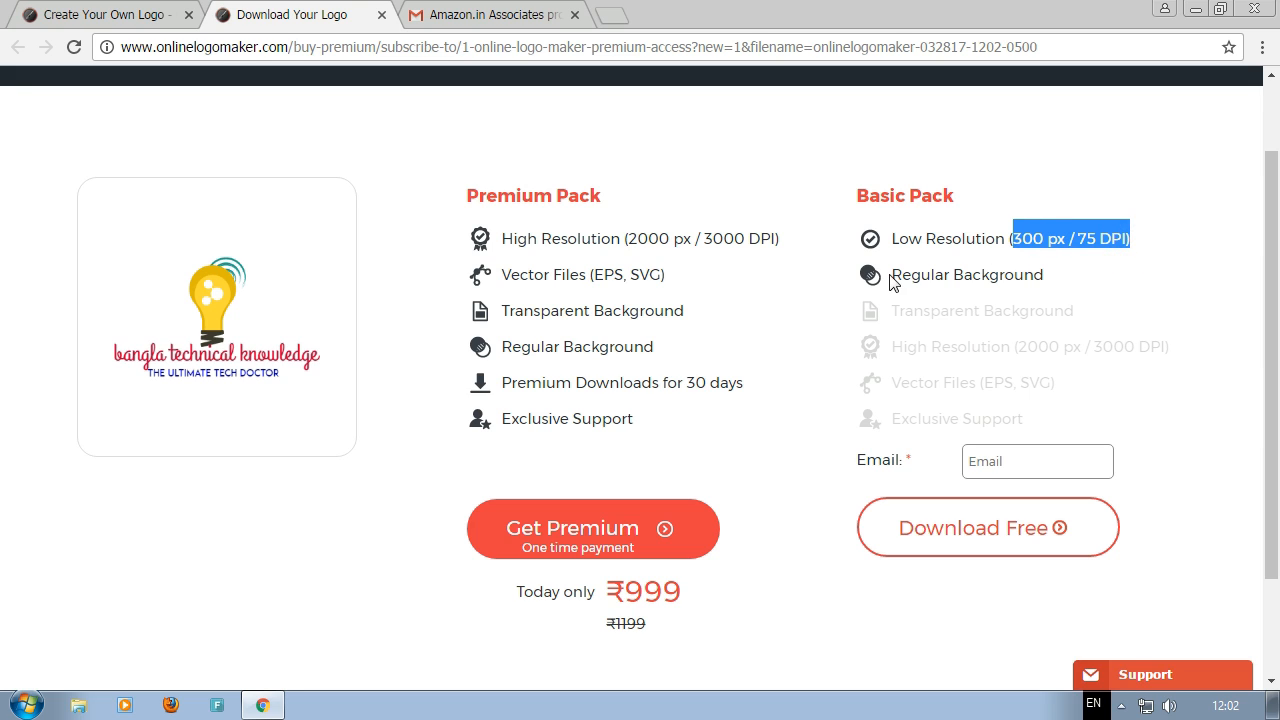
{"action": "left_click_drag", "start_coordinate": [892, 283], "coordinate": [1060, 274]}
{"action": "left_click", "coordinate": [1058, 275]}
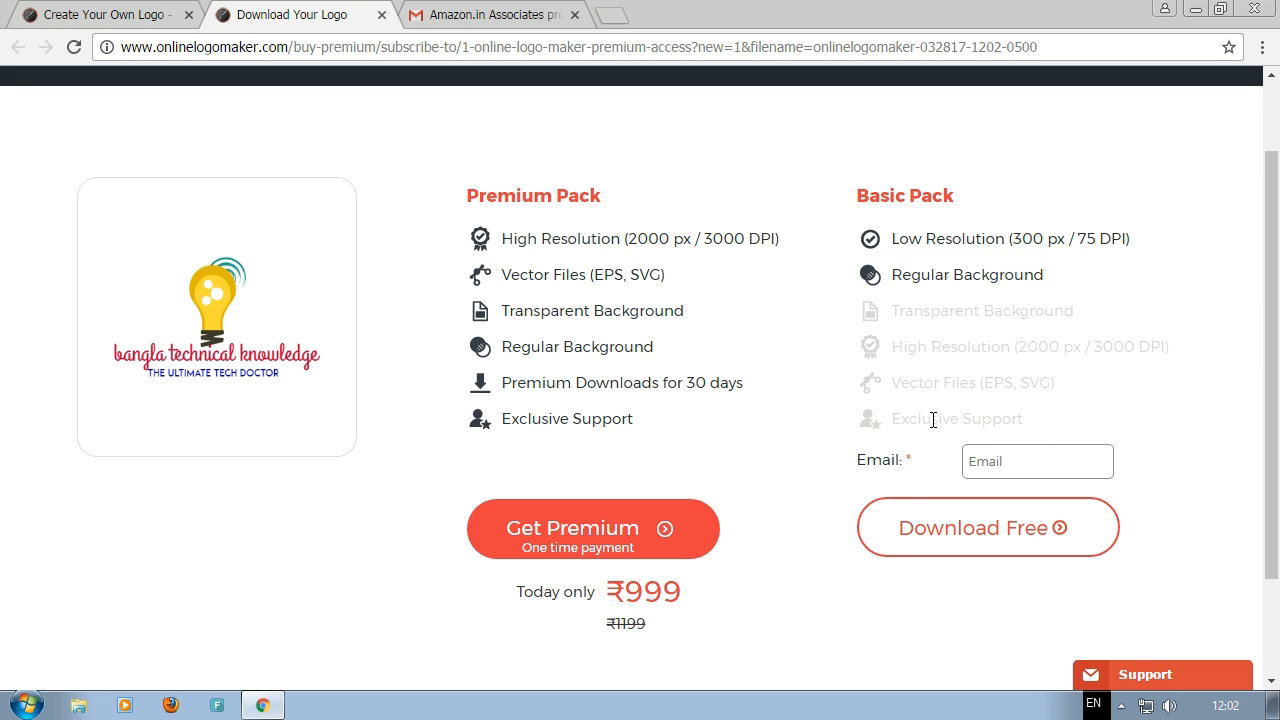